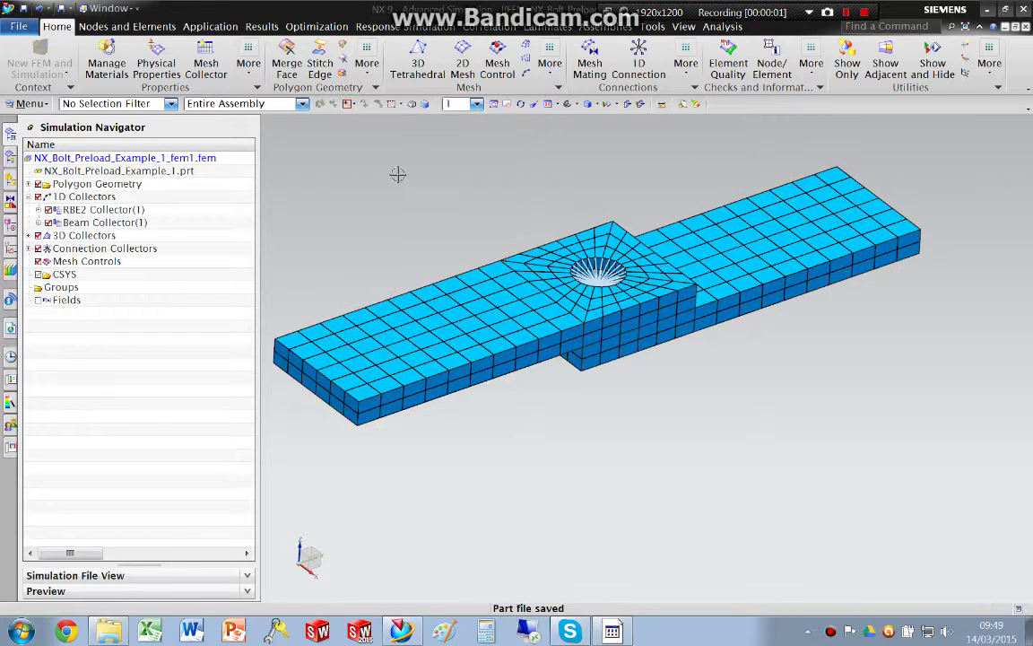
# Create a new NX Nastran simulation from the meshed joint FEM
pyautogui.click(57, 70)
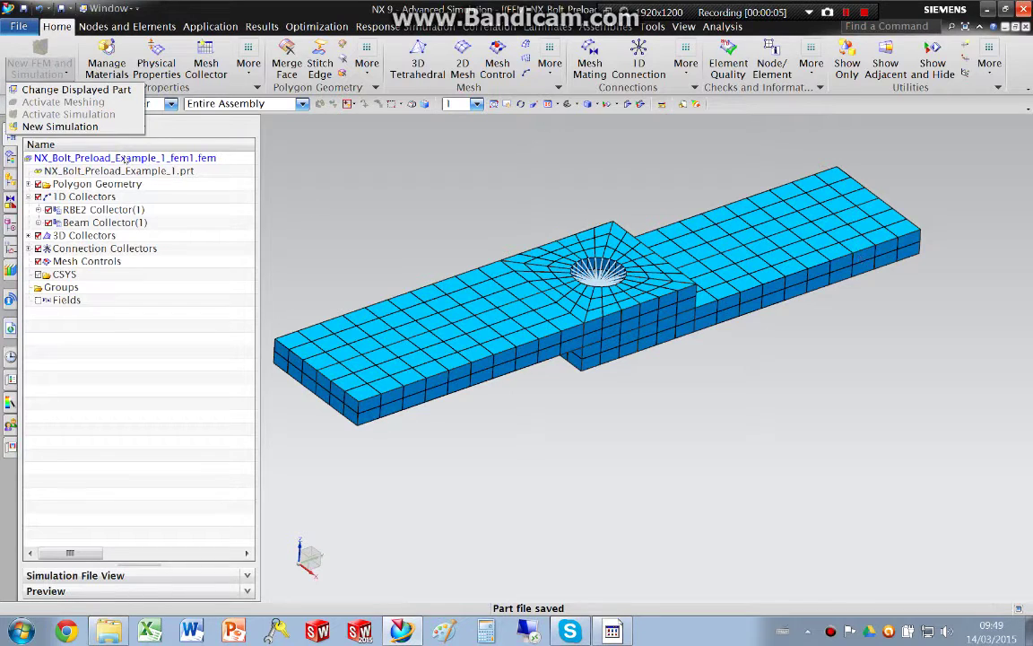
pyautogui.click(72, 126)
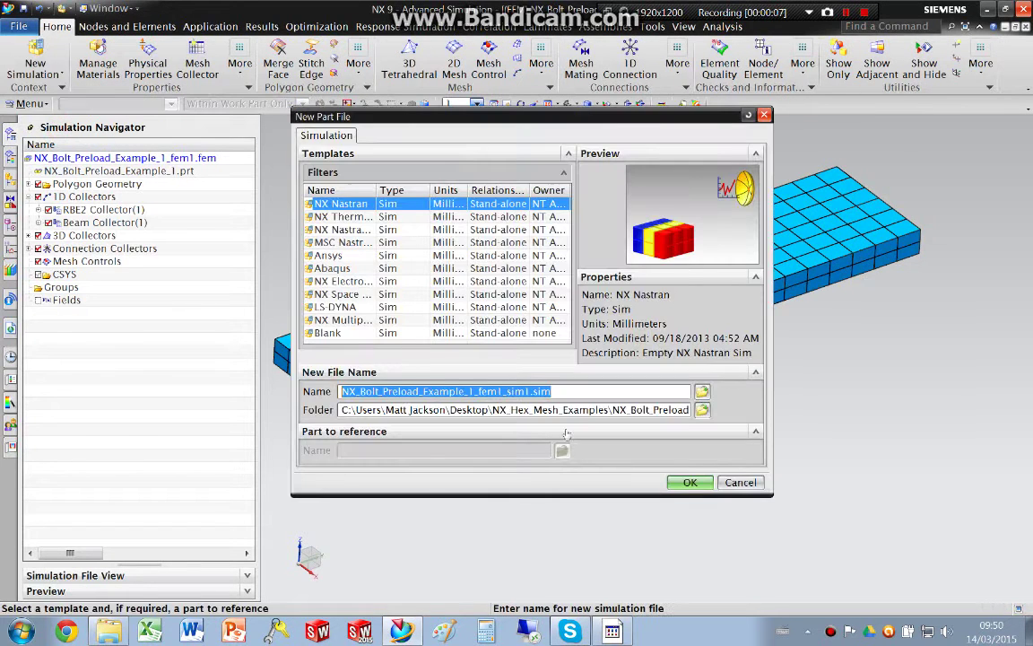
pyautogui.click(682, 482)
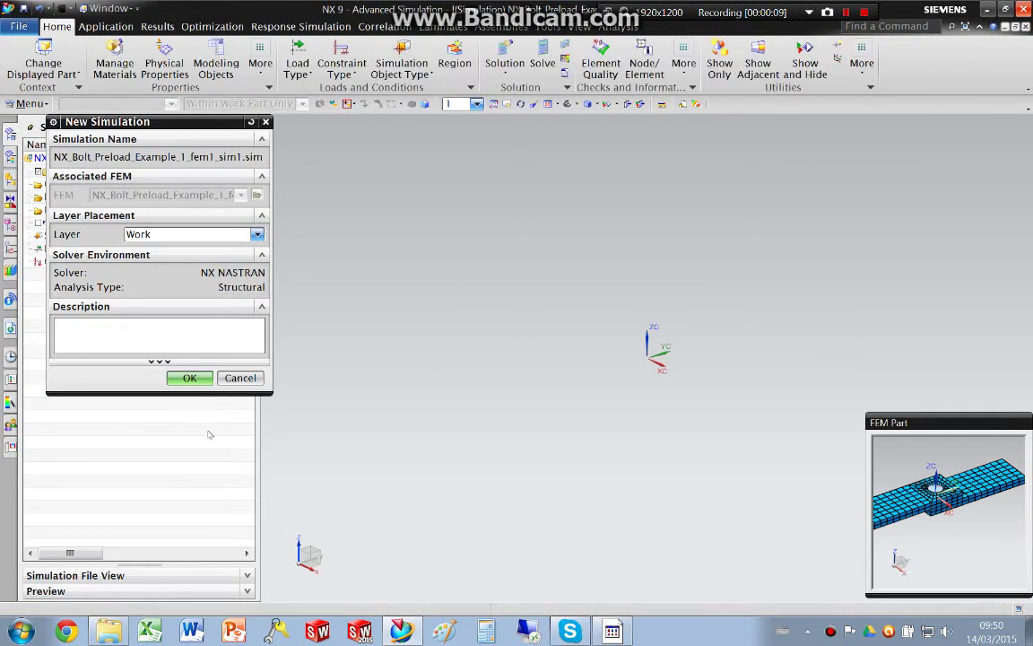
pyautogui.click(189, 378)
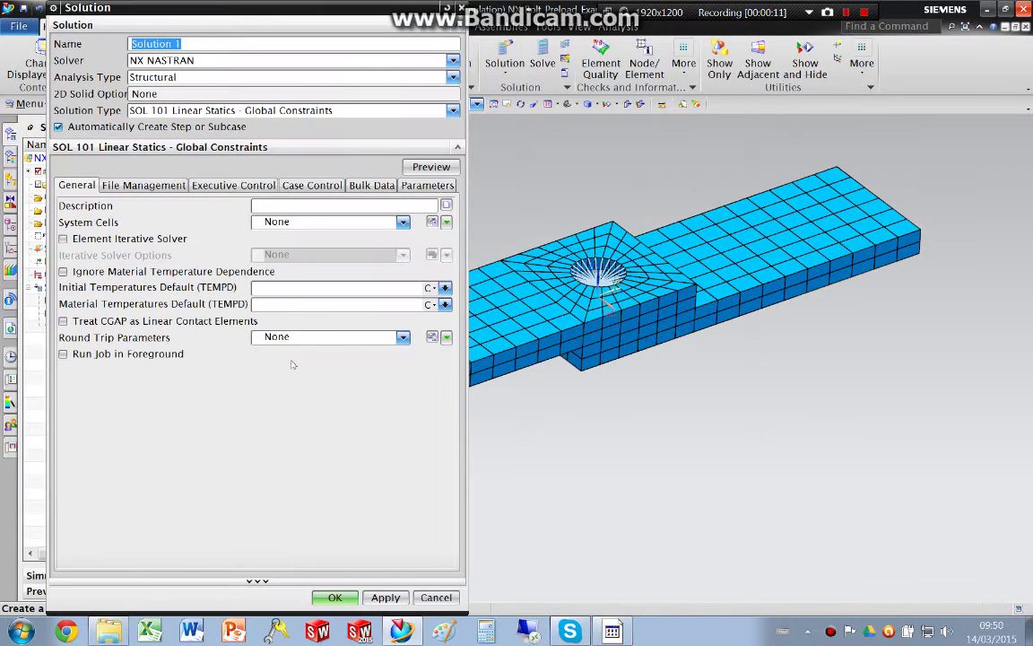
# Enable all structural output requests in the SOL 101 solution's case control
pyautogui.click(314, 186)
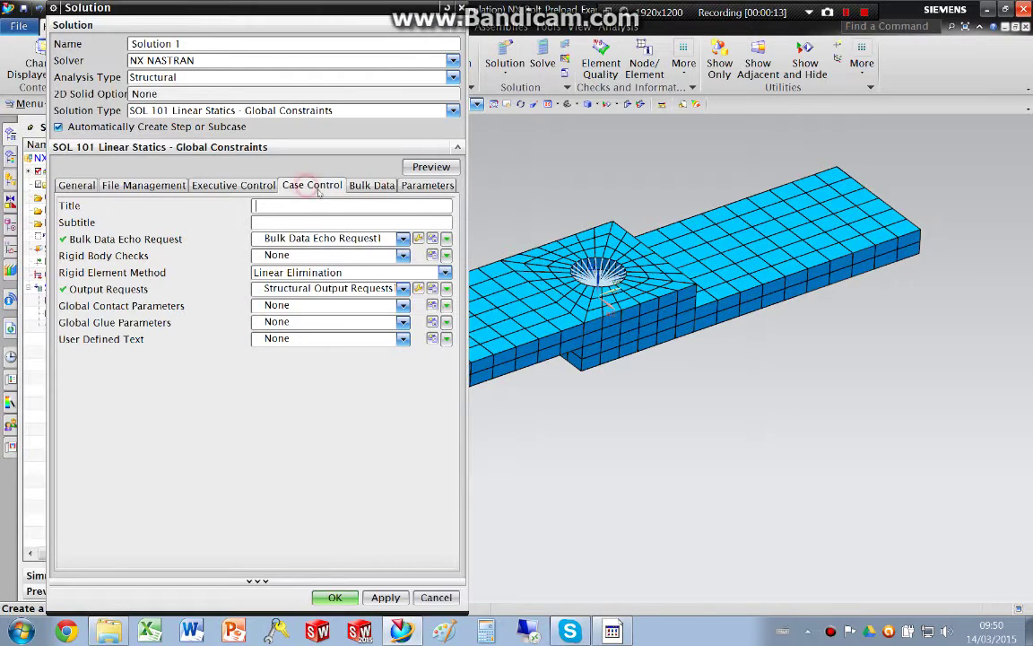
pyautogui.click(419, 288)
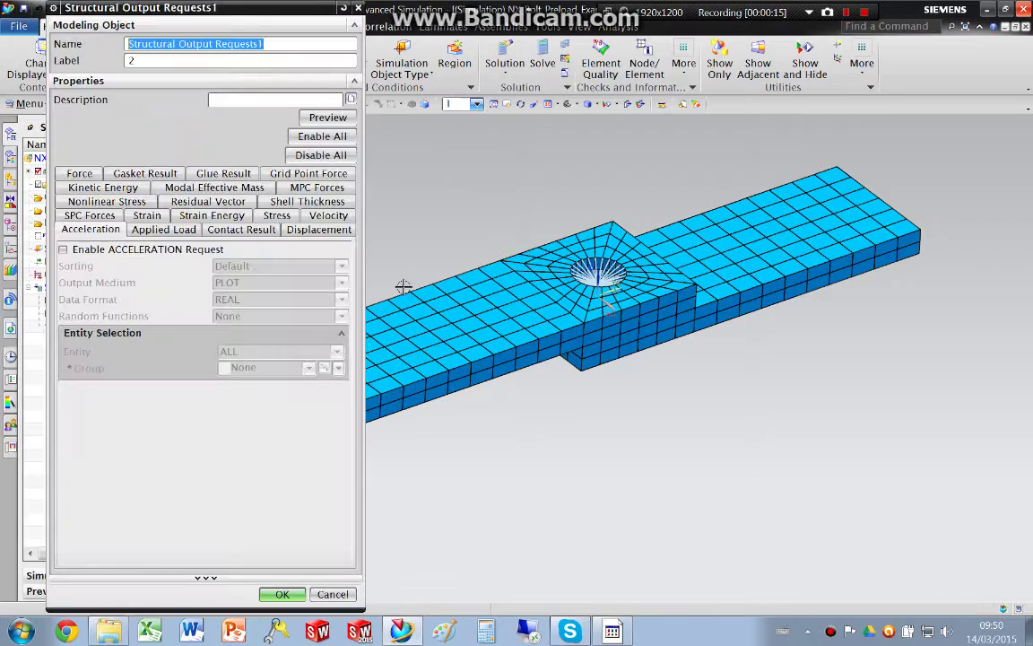
pyautogui.click(322, 135)
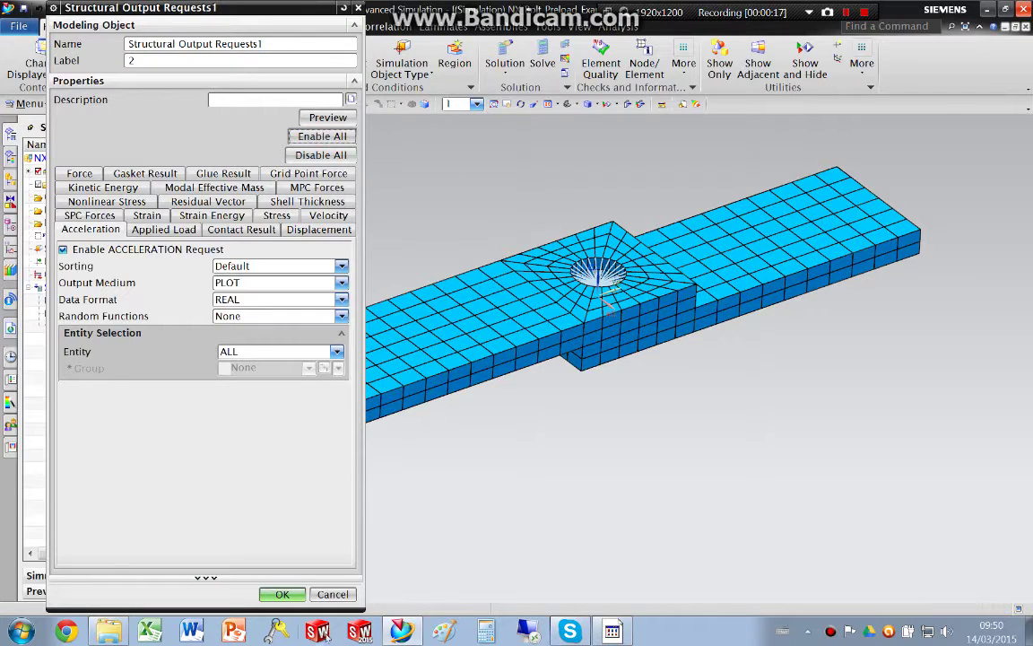
pyautogui.click(284, 594)
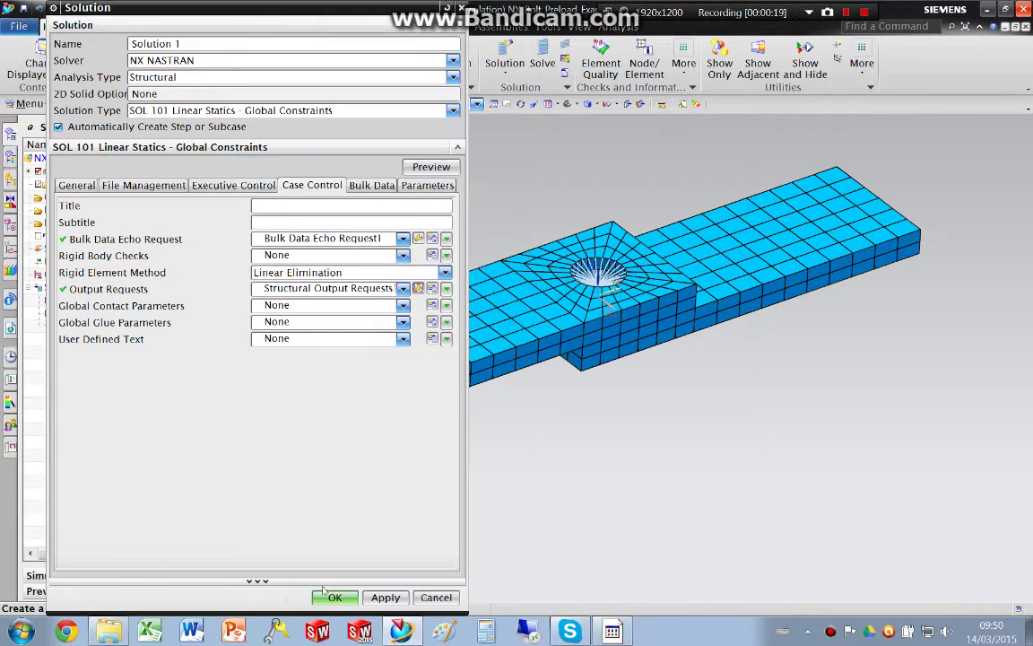
# Confirm the SOL 101 solution and hide the 3D mesh collectors to show plain geometry
pyautogui.click(324, 598)
pyautogui.moveTo(595, 336); pyautogui.dragTo(614, 256, button='middle')
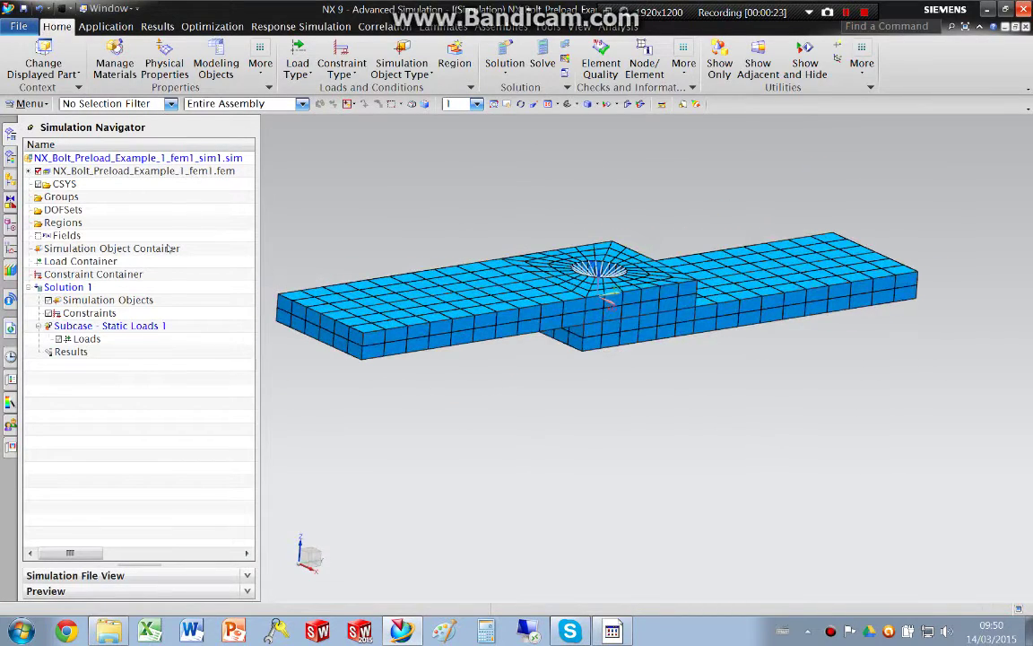
pyautogui.rightClick(101, 313)
pyautogui.moveTo(153, 318)
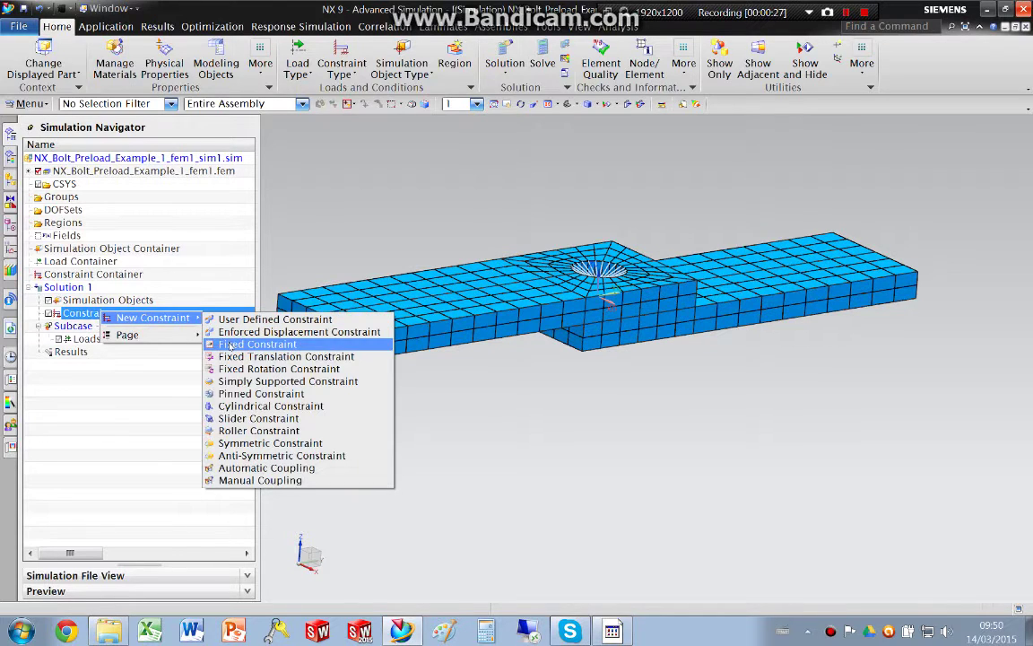
pyautogui.click(229, 344)
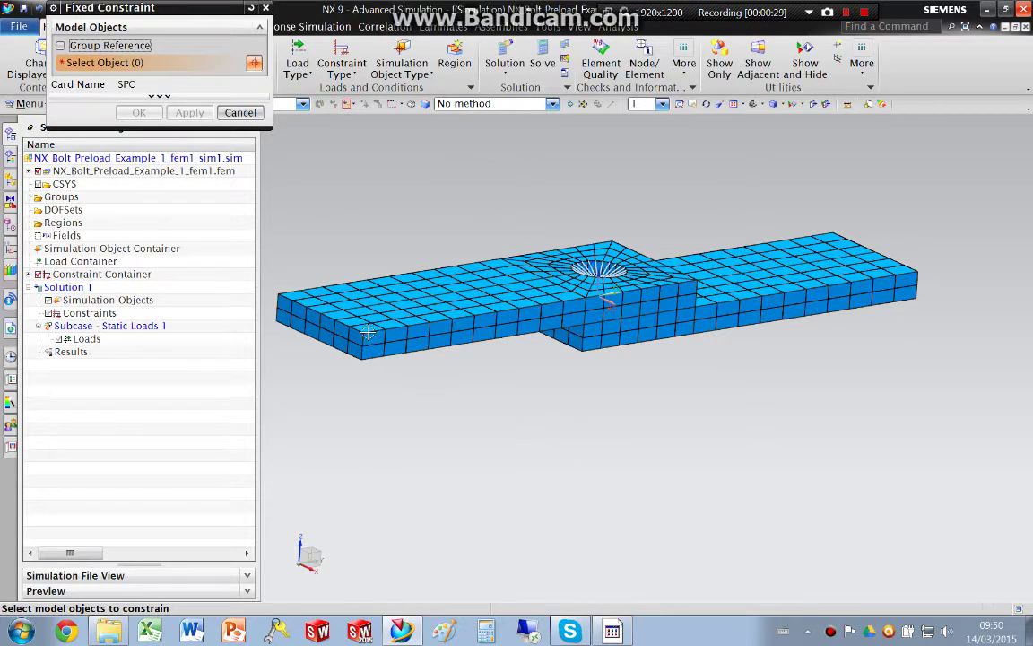
pyautogui.moveTo(175, 7); pyautogui.dragTo(241, 163)
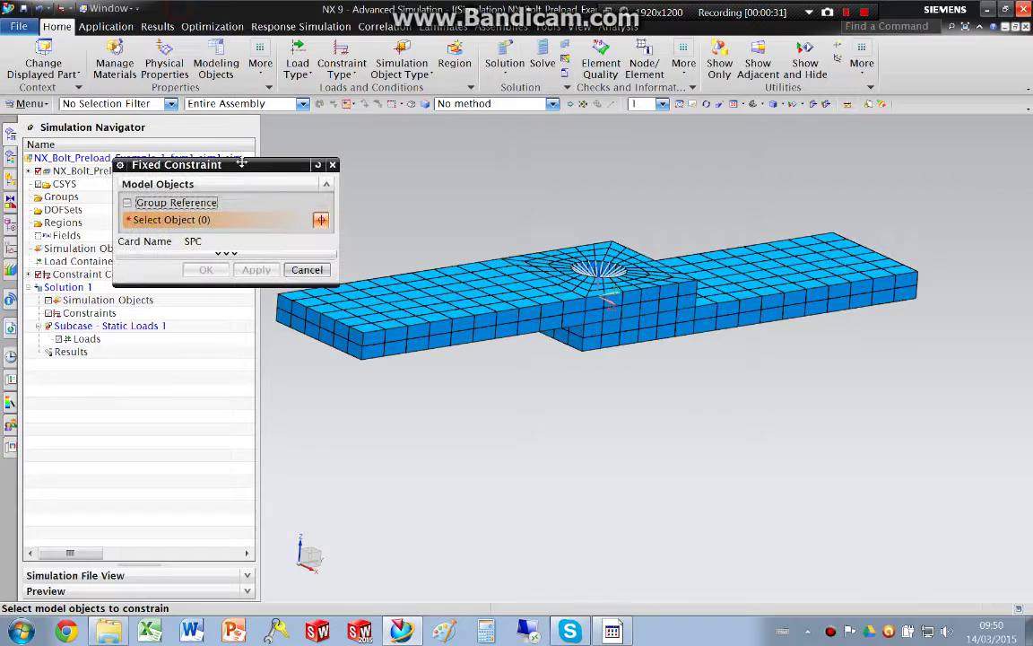
pyautogui.click(37, 171)
pyautogui.click(48, 235)
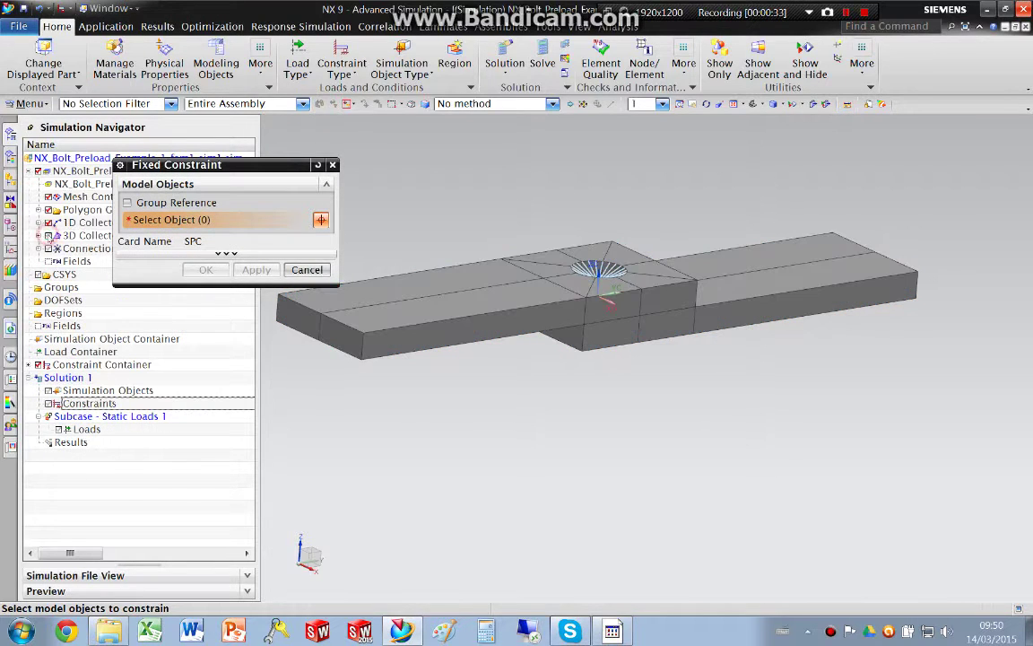
# Apply a fixed constraint to the left end faces of the joint
pyautogui.click(315, 323)
pyautogui.click(256, 270)
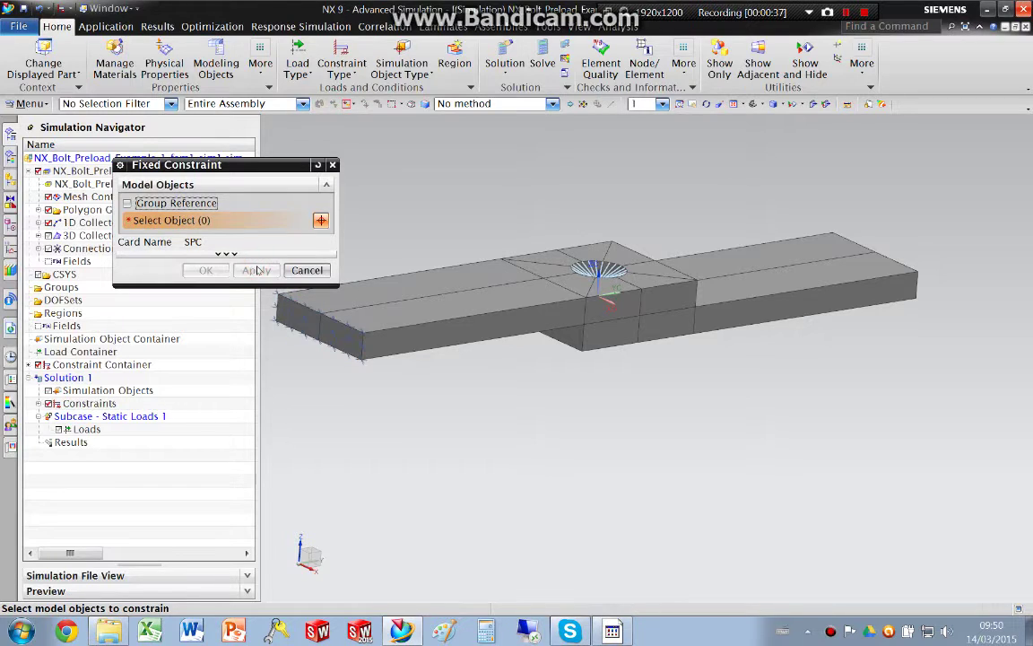
pyautogui.click(306, 268)
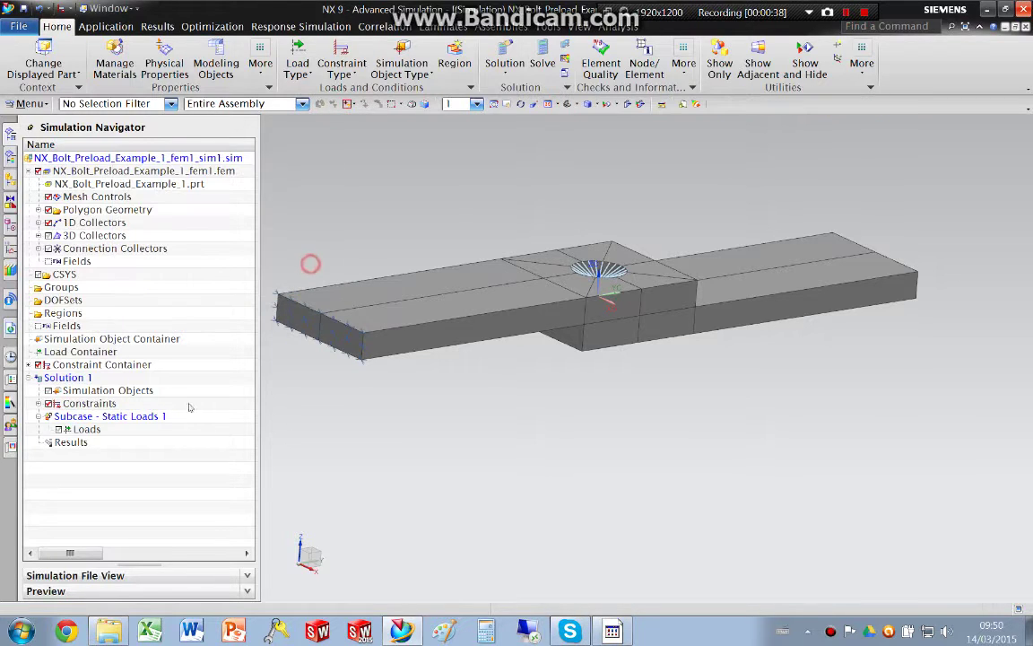
pyautogui.rightClick(87, 429)
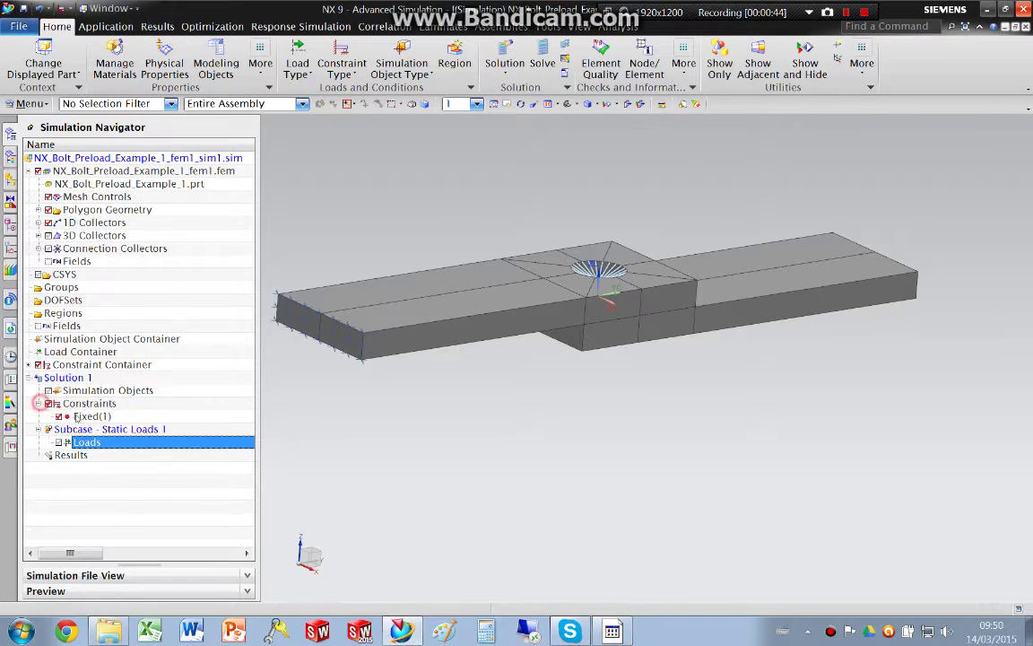
# Add the right end face to the Fixed(1) constraint
pyautogui.doubleClick(90, 416)
pyautogui.moveTo(733, 294); pyautogui.dragTo(860, 297, button='middle')
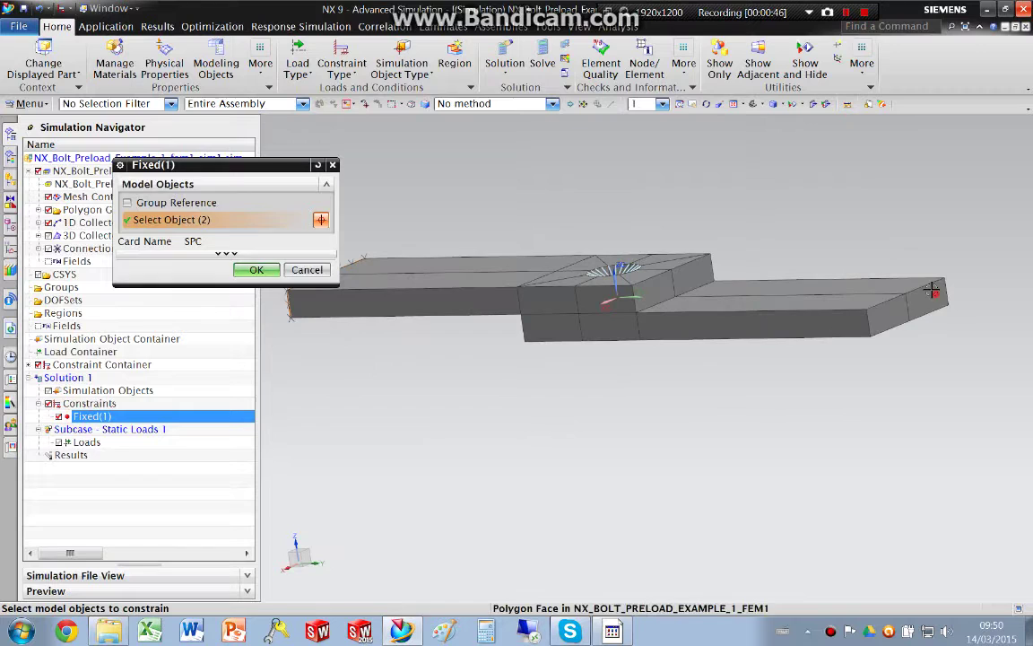
pyautogui.click(930, 288)
pyautogui.middleClick(745, 339)
pyautogui.moveTo(744, 339)
pyautogui.mouseDown(button='middle')
pyautogui.moveTo(809, 310)
pyautogui.moveTo(811, 326)
pyautogui.moveTo(556, 278)
pyautogui.moveTo(539, 296)
pyautogui.mouseUp(button='middle')
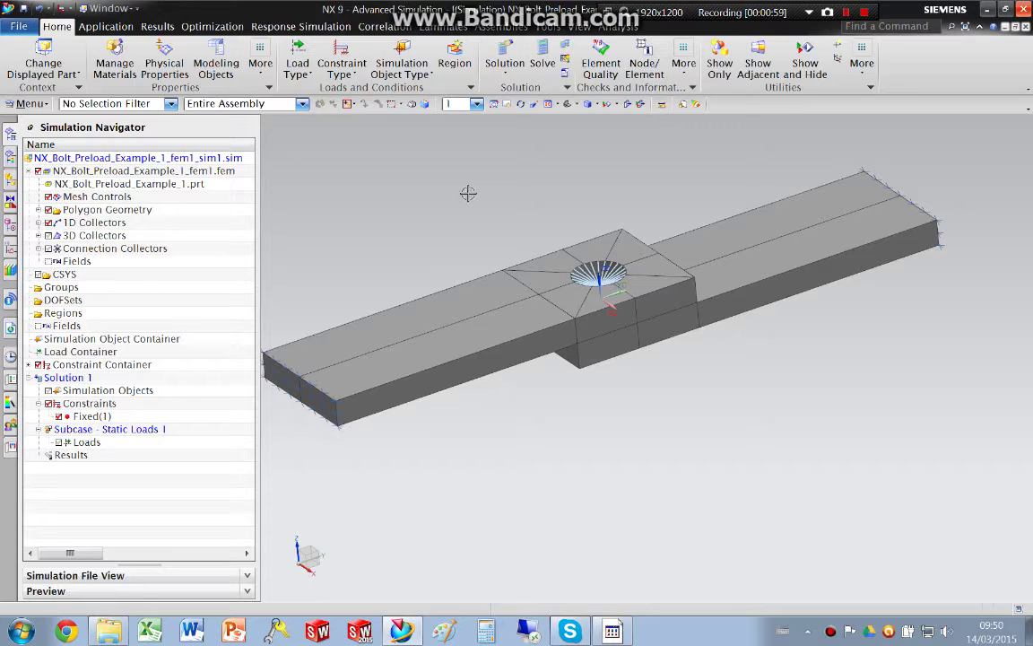
# Hide the polygon bodies around the upper bolt hole
pyautogui.hotkey('ctrl', 'b')
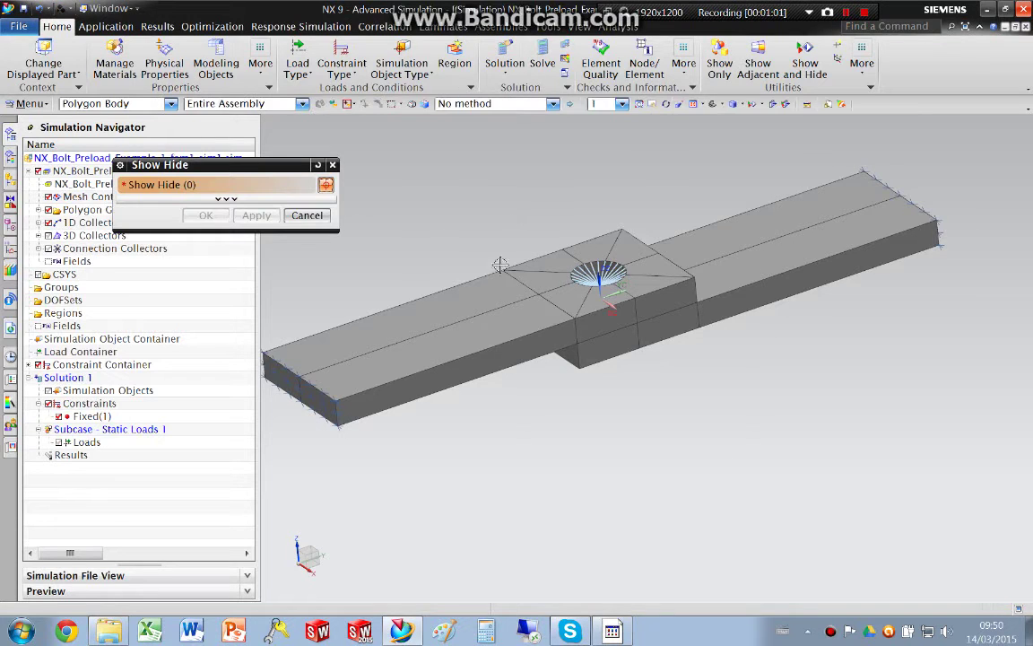
pyautogui.moveTo(592, 296); pyautogui.dragTo(627, 252)
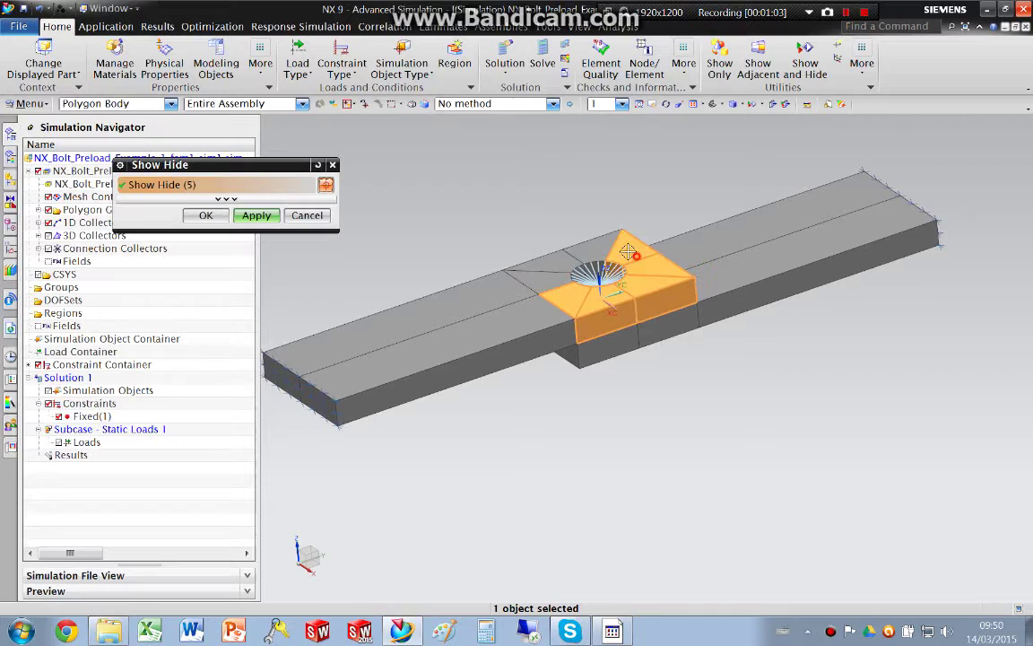
pyautogui.middleClick(485, 269)
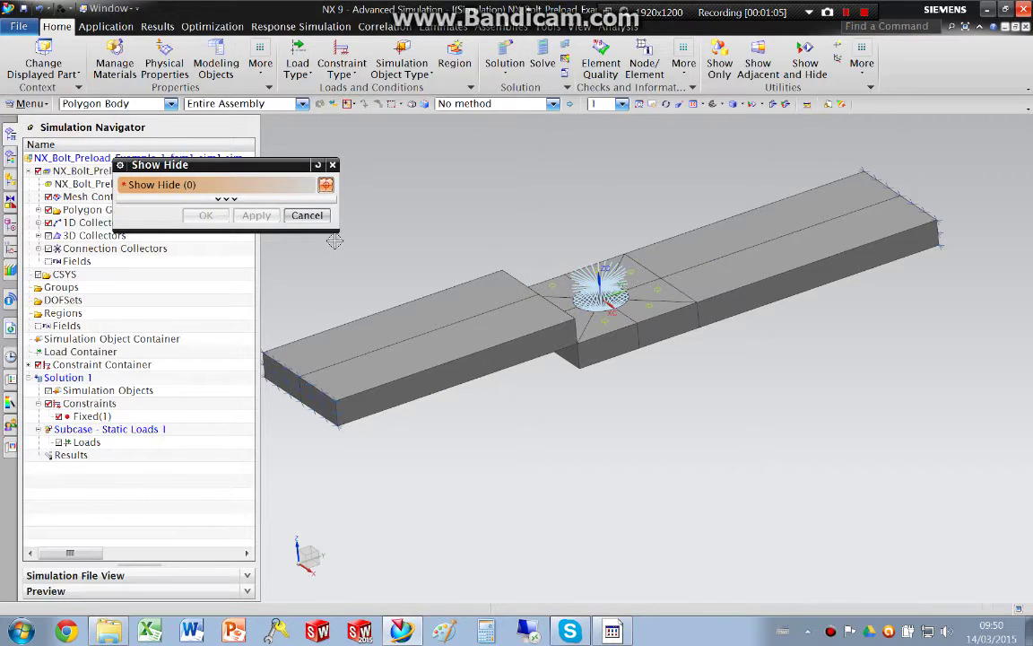
pyautogui.click(307, 215)
pyautogui.moveTo(533, 270); pyautogui.dragTo(592, 281, button='middle')
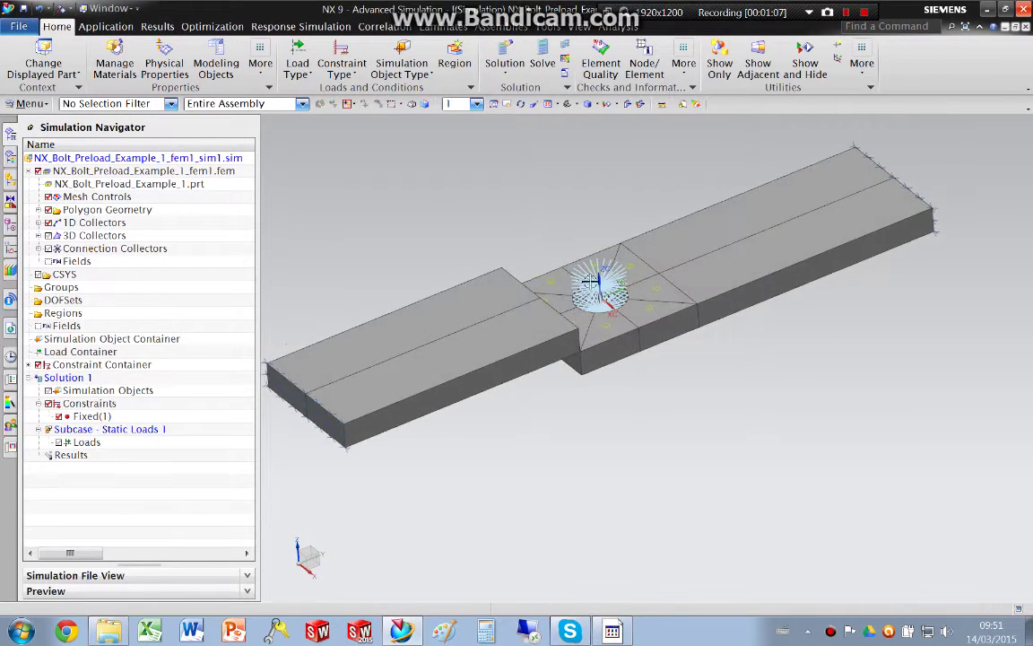
pyautogui.scroll(2, 590, 281)
# Create a surface region from the faces exposed around the bolt hole
pyautogui.click(455, 65)
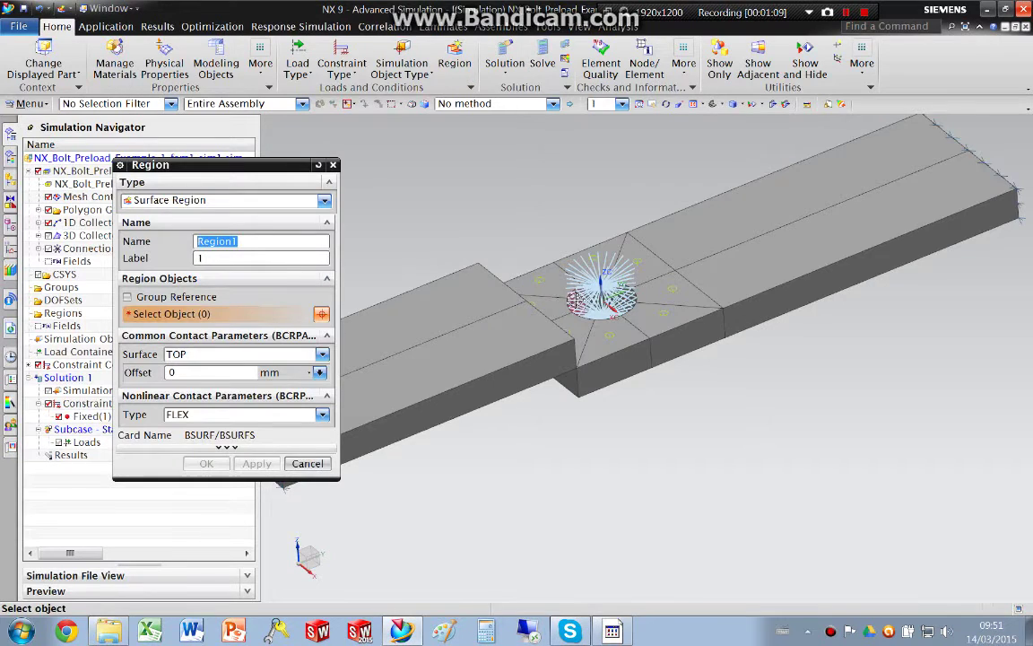
pyautogui.click(543, 296)
pyautogui.click(583, 262)
pyautogui.click(633, 256)
pyautogui.click(682, 274)
pyautogui.click(664, 291)
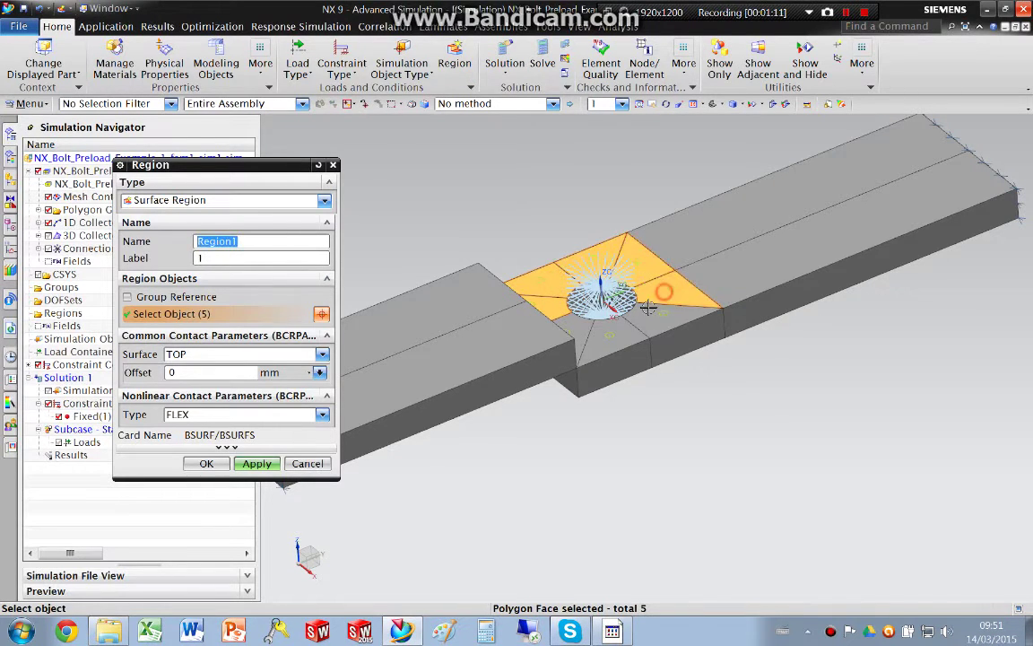
pyautogui.click(662, 314)
pyautogui.click(556, 310)
pyautogui.click(609, 336)
pyautogui.middleClick(460, 473)
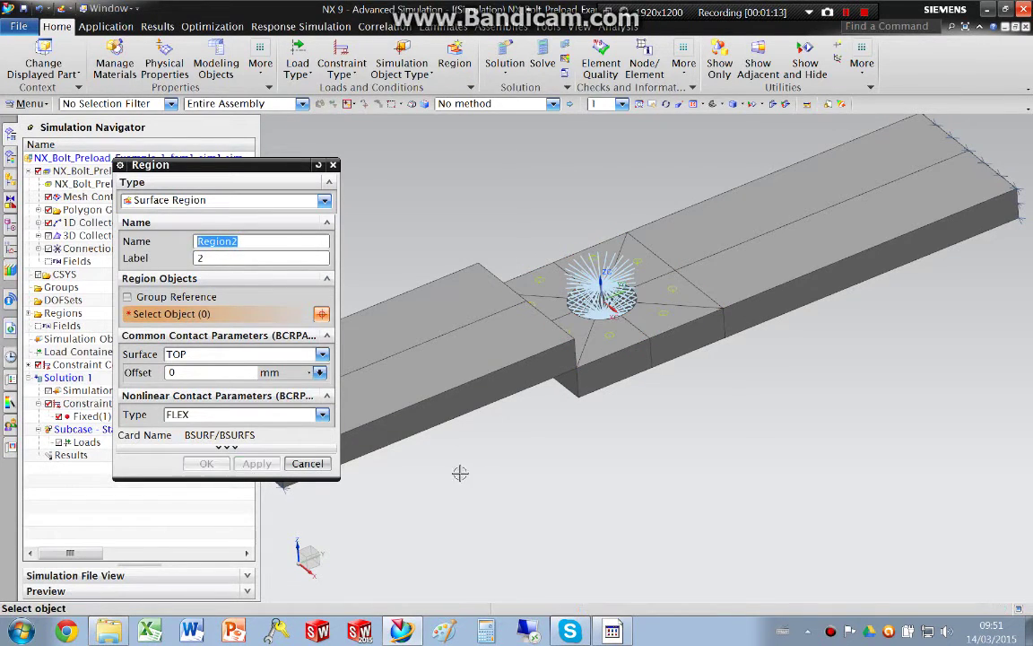
pyautogui.click(307, 463)
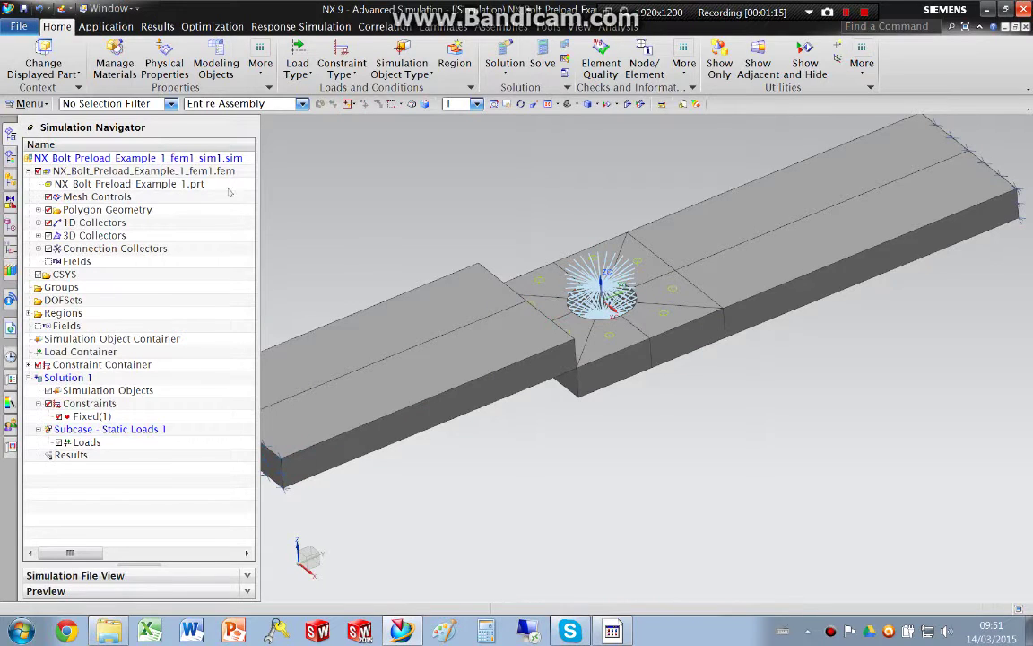
# Hide the faces surrounding the bolt hole to expose the faces beneath
pyautogui.hotkey('ctrl', 'shift', 'k')
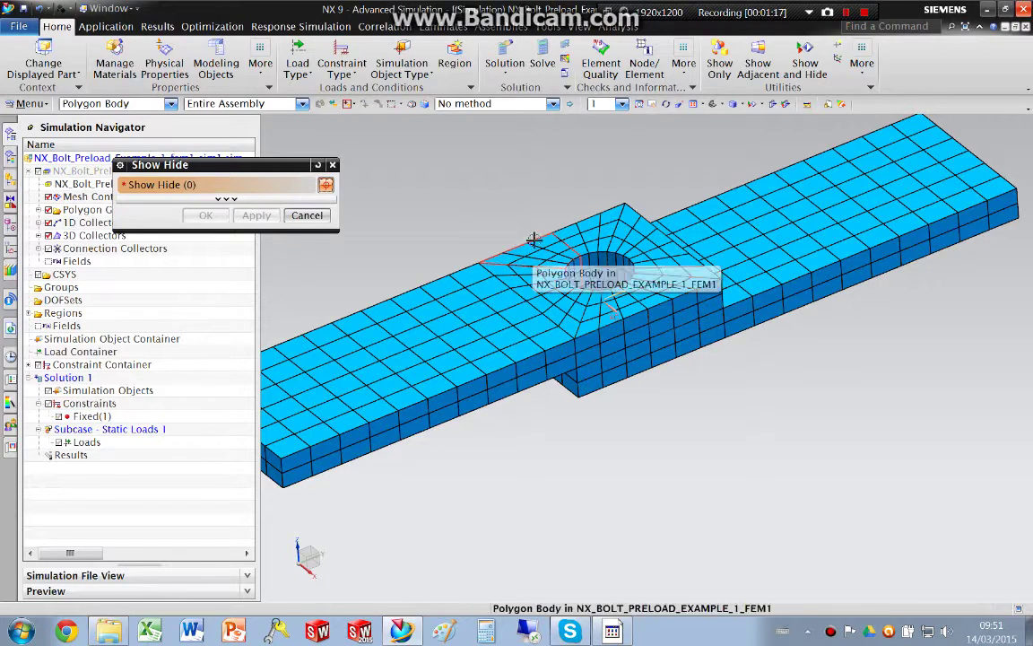
pyautogui.press('Escape')
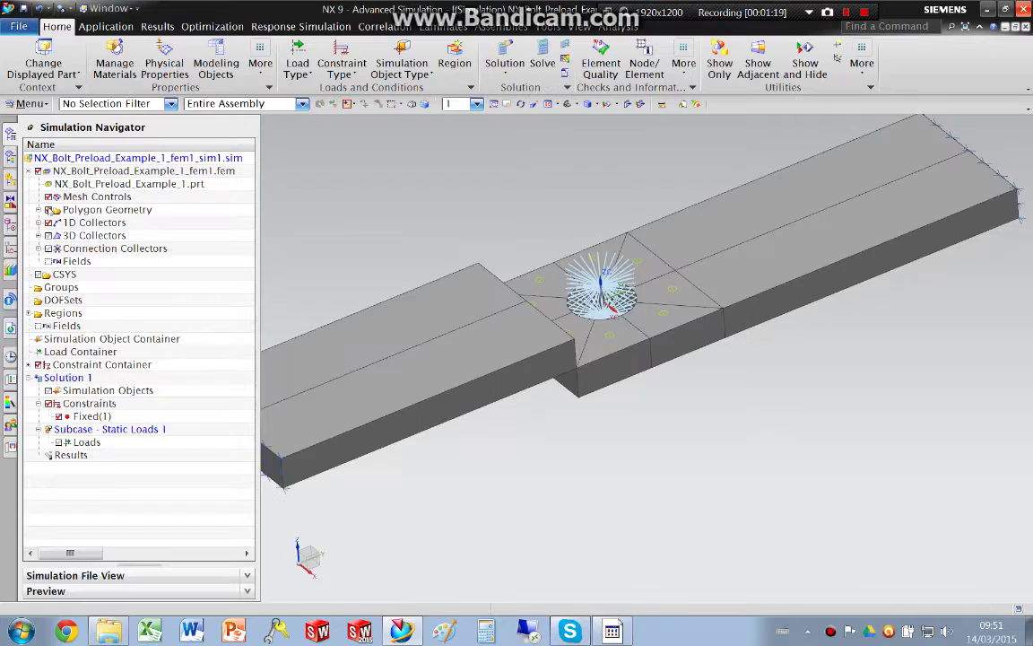
pyautogui.click(48, 210)
pyautogui.hotkey('ctrl', 'shift', 'k')
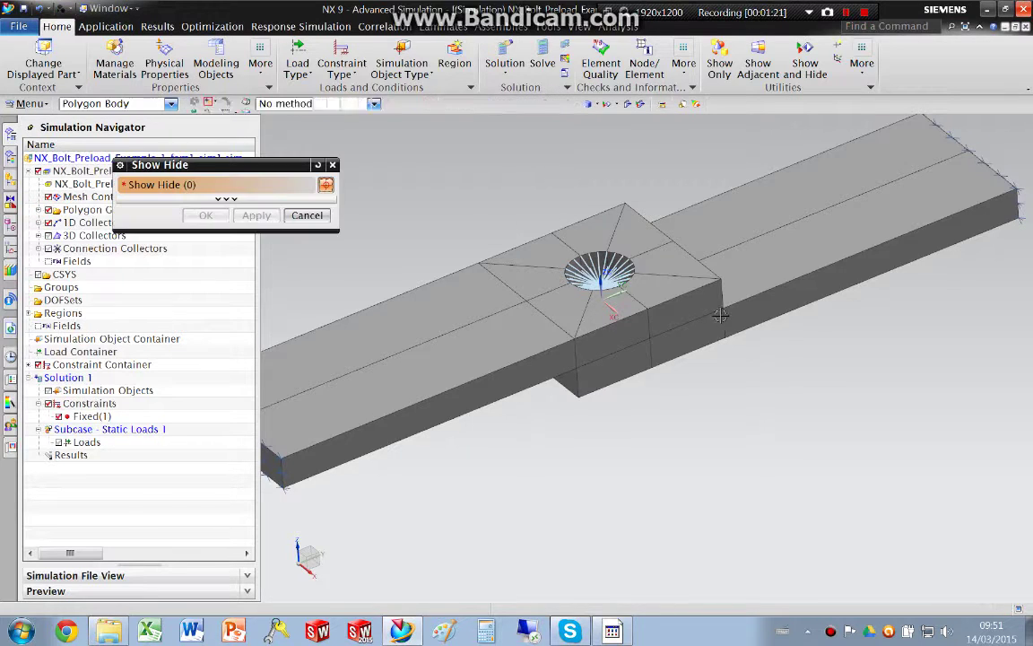
pyautogui.click(611, 351)
pyautogui.click(687, 347)
pyautogui.moveTo(687, 346); pyautogui.dragTo(669, 261, button='middle')
pyautogui.click(668, 309)
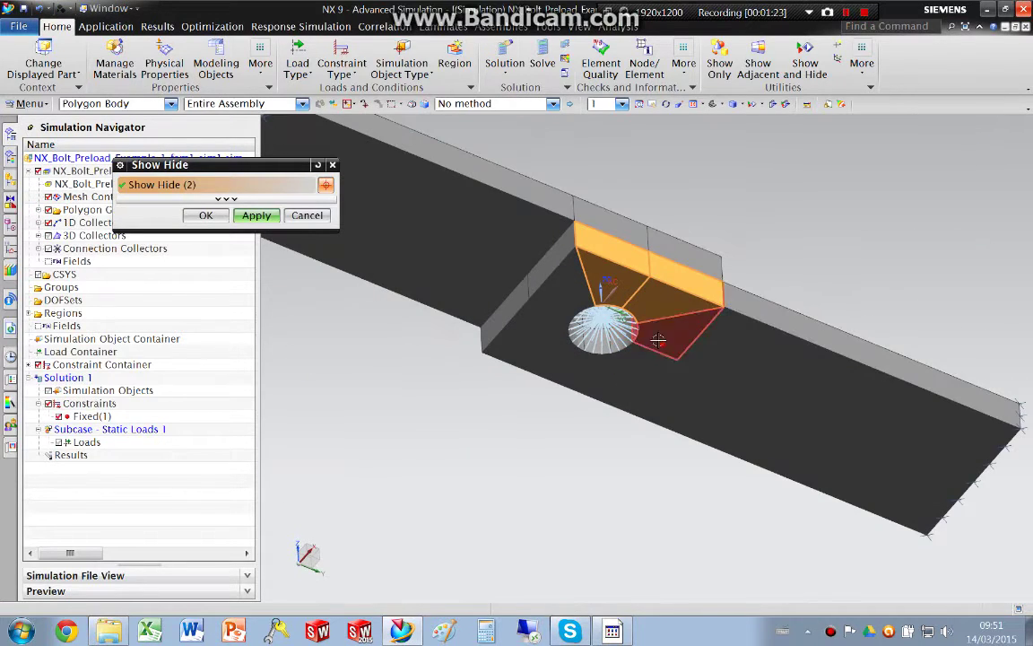
pyautogui.click(628, 364)
pyautogui.click(574, 359)
pyautogui.click(512, 327)
pyautogui.click(556, 284)
pyautogui.press('Return')
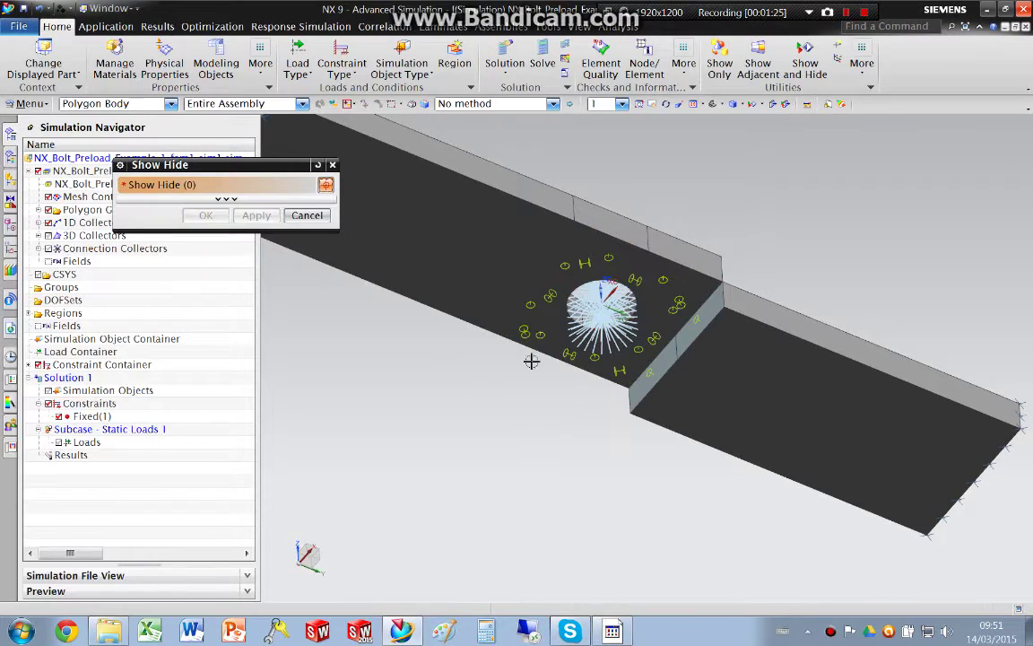
# Create Region2 as a surface region from the faces around the bolt hole
pyautogui.click(455, 62)
pyautogui.click(587, 242)
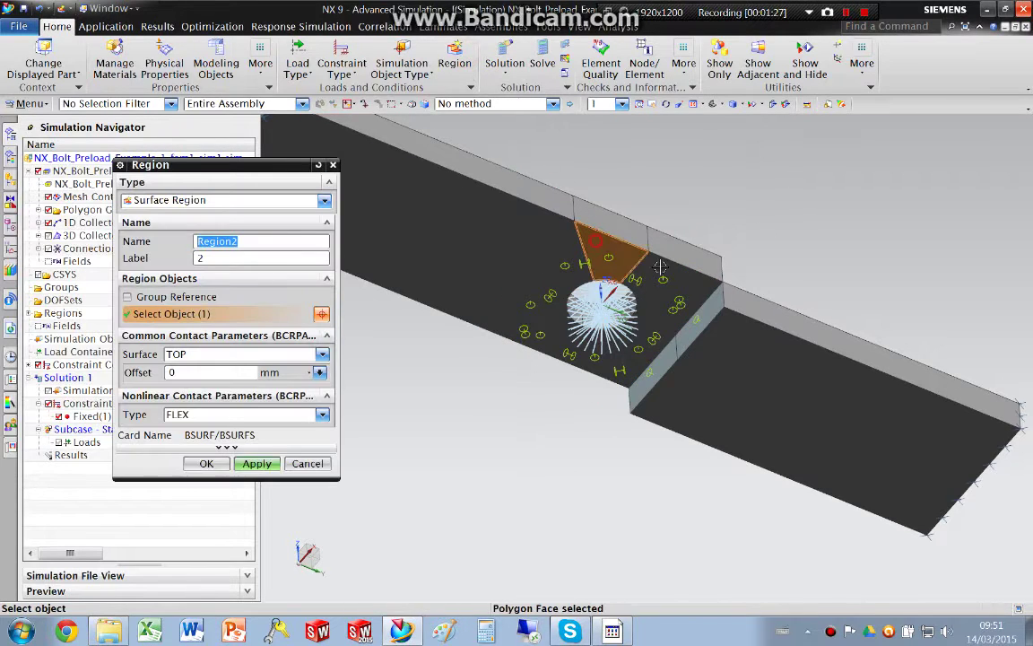
pyautogui.click(668, 278)
pyautogui.click(674, 305)
pyautogui.click(628, 357)
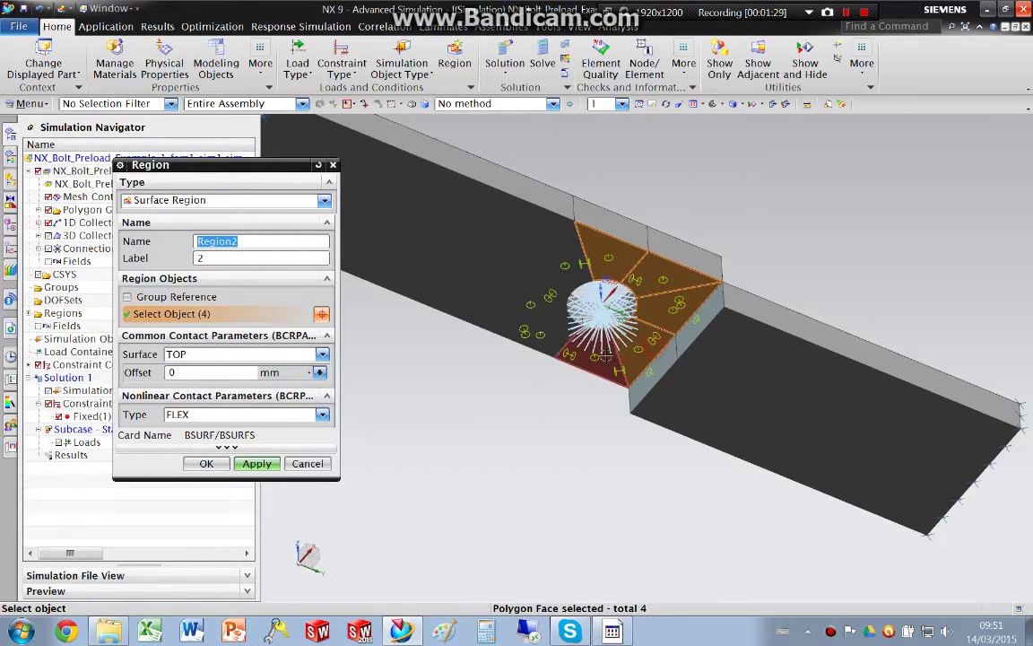
pyautogui.click(574, 349)
pyautogui.click(511, 316)
pyautogui.click(545, 292)
pyautogui.click(507, 246)
pyautogui.middleClick(542, 315)
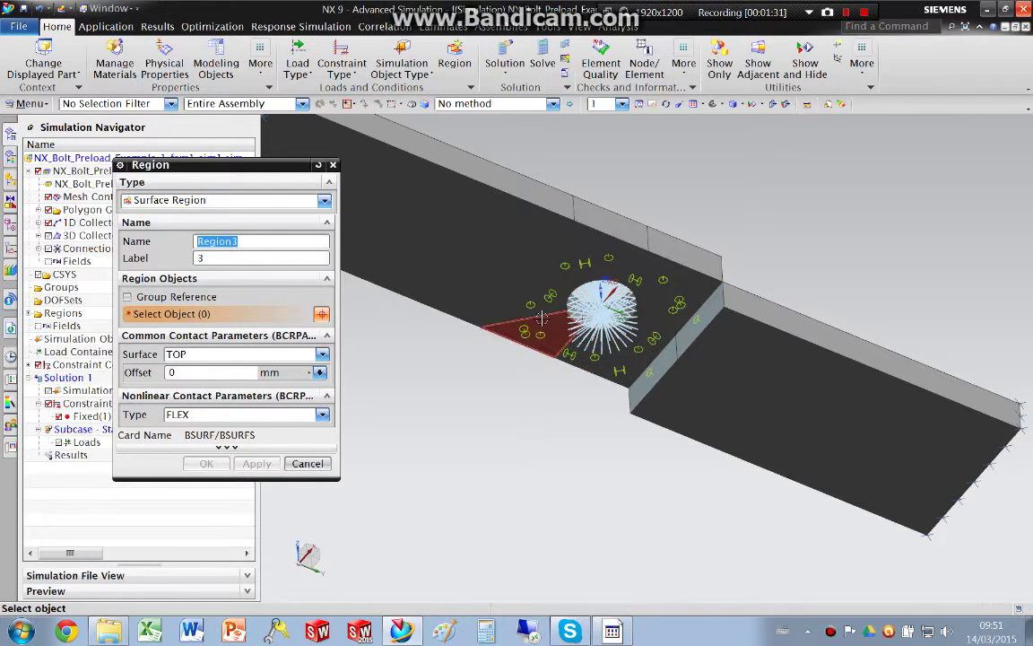
pyautogui.click(307, 464)
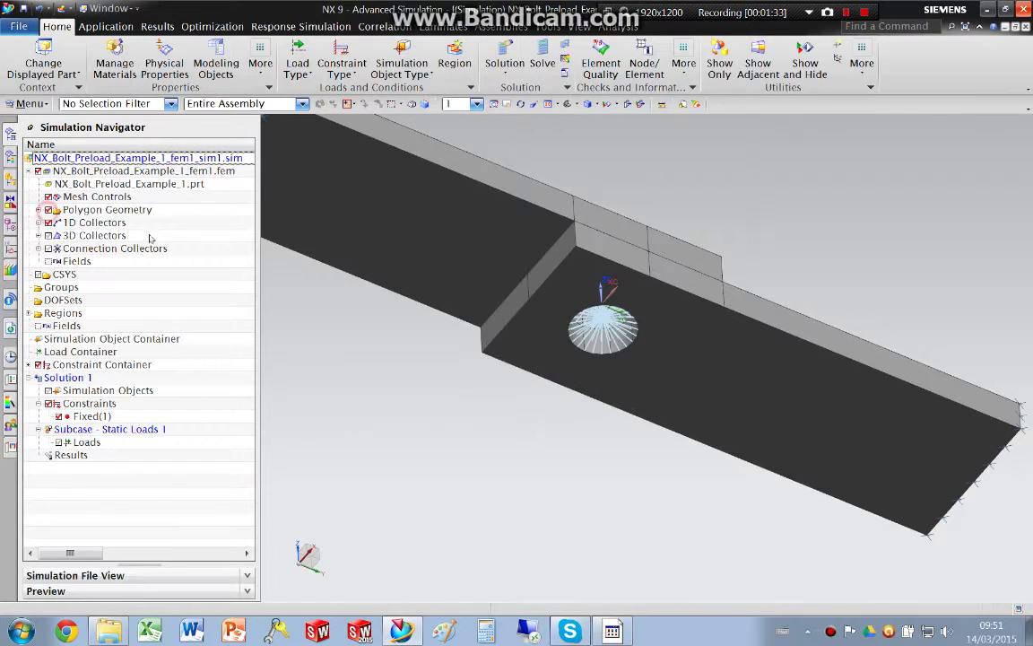
# Expand Regions in the Simulation Navigator and preview Region2
pyautogui.moveTo(278, 503); pyautogui.dragTo(445, 392, button='middle')
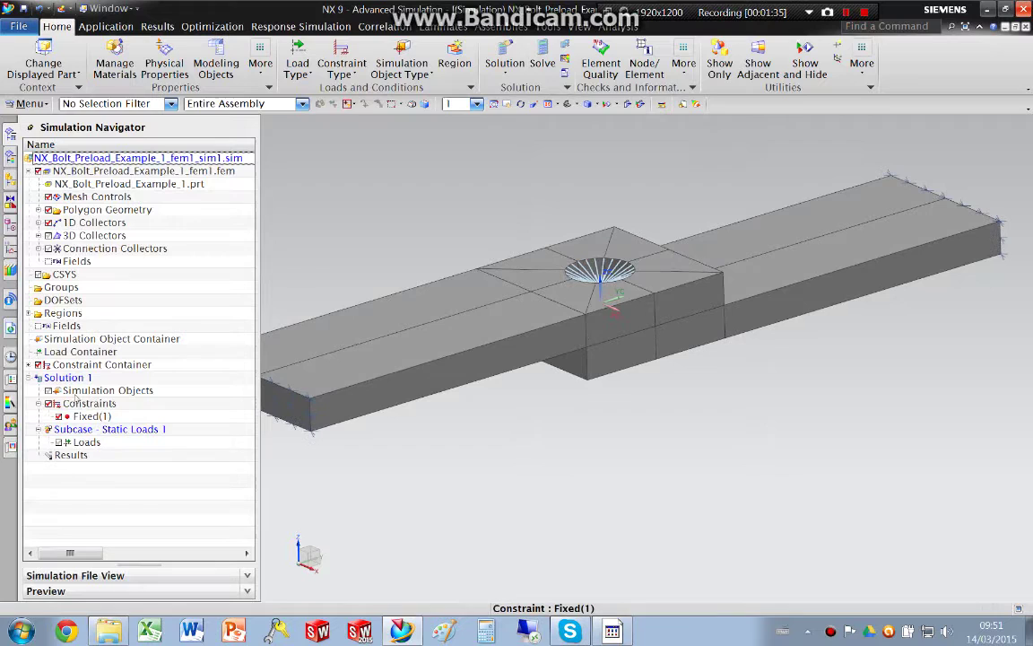
pyautogui.click(28, 313)
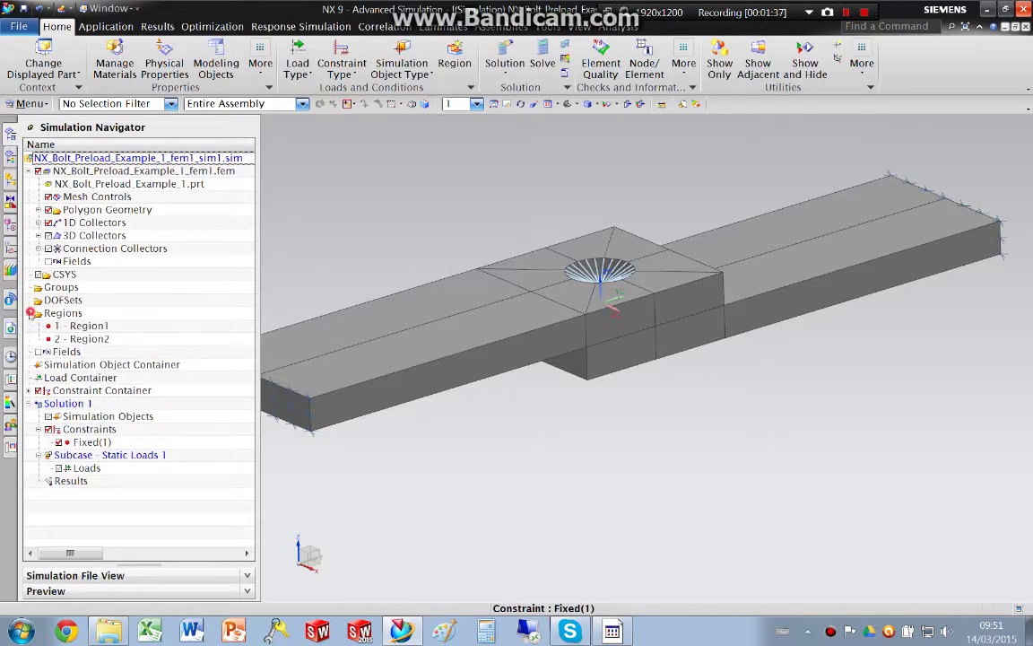
pyautogui.click(78, 325)
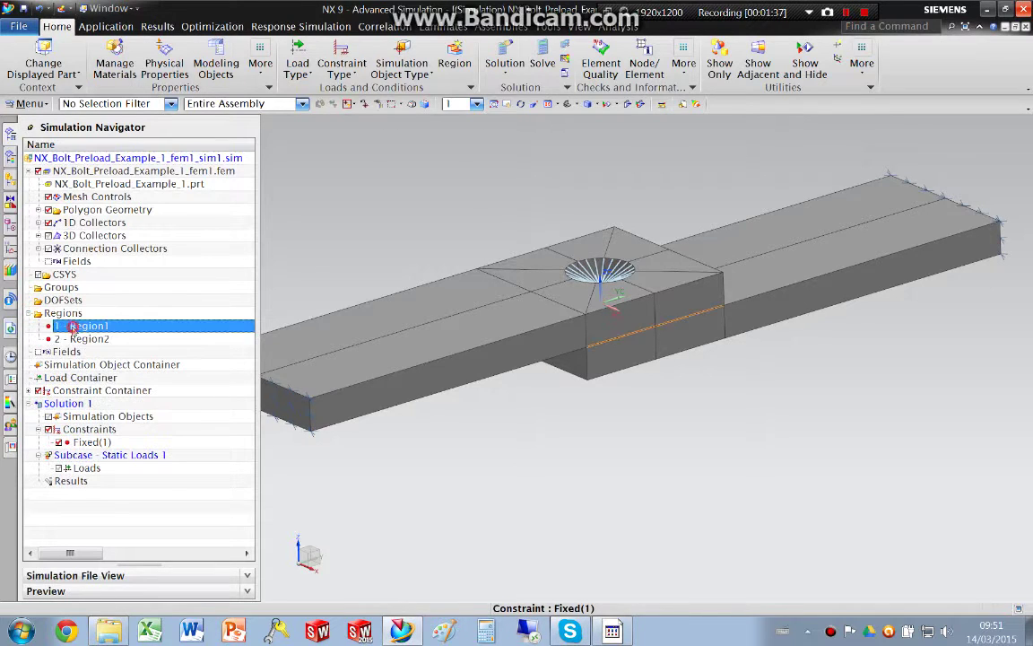
# Add a manual surface-to-surface contact with Region1 as source and Region2 as target
pyautogui.click(417, 190)
pyautogui.click(401, 68)
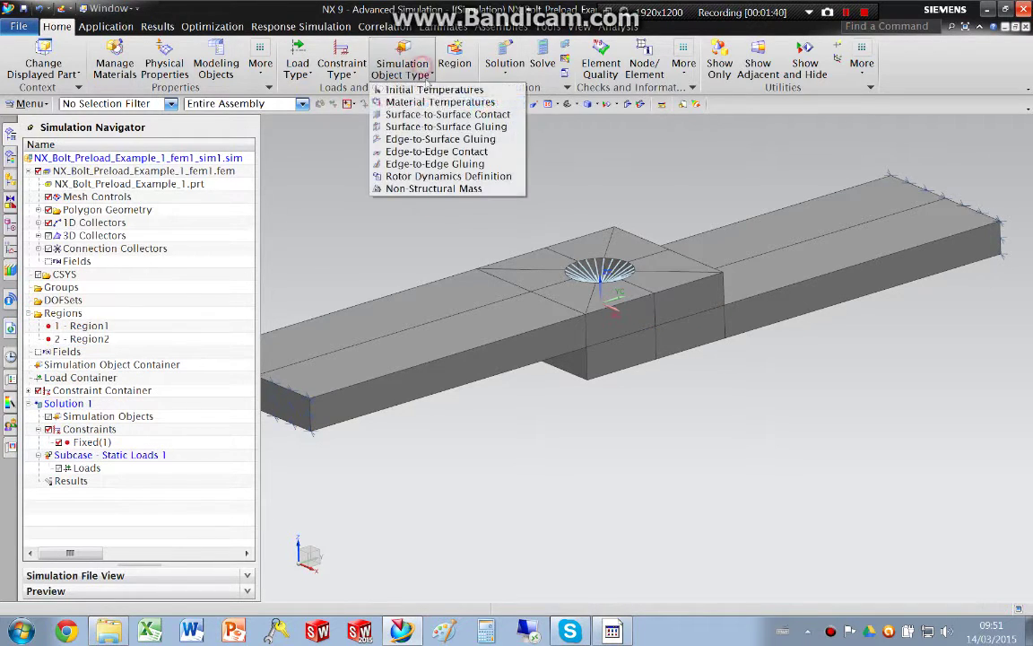
pyautogui.click(428, 115)
pyautogui.click(281, 201)
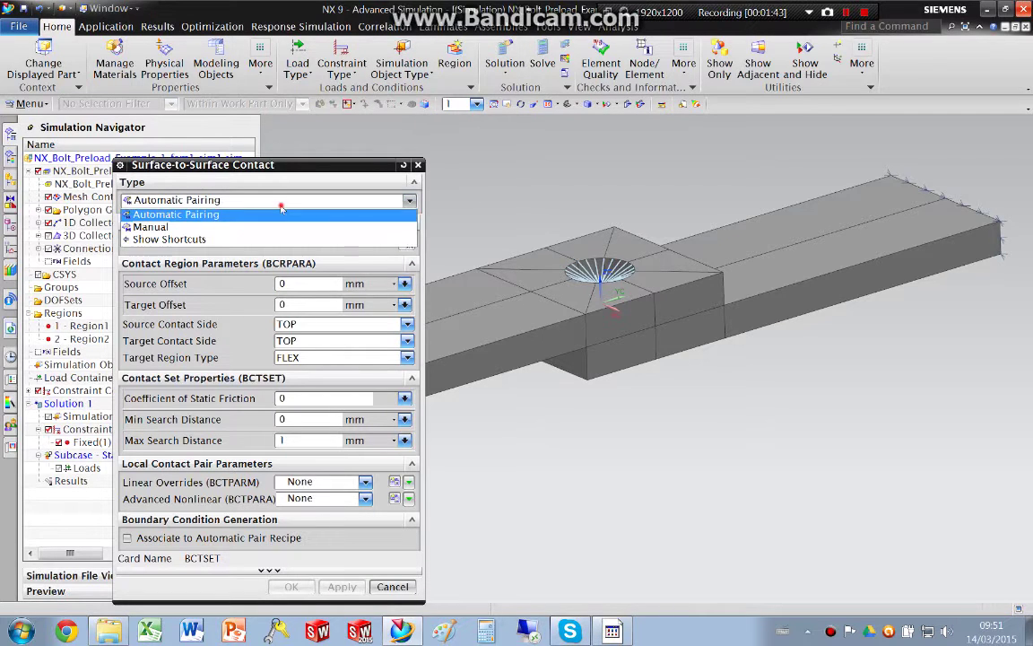
pyautogui.click(270, 226)
pyautogui.click(316, 311)
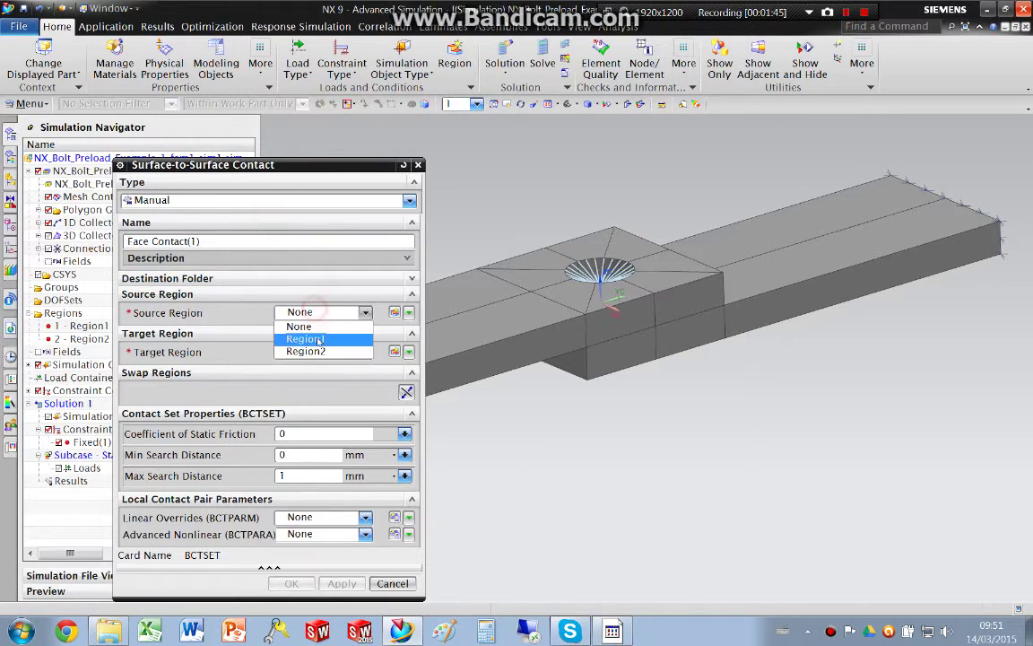
pyautogui.click(305, 338)
pyautogui.click(319, 391)
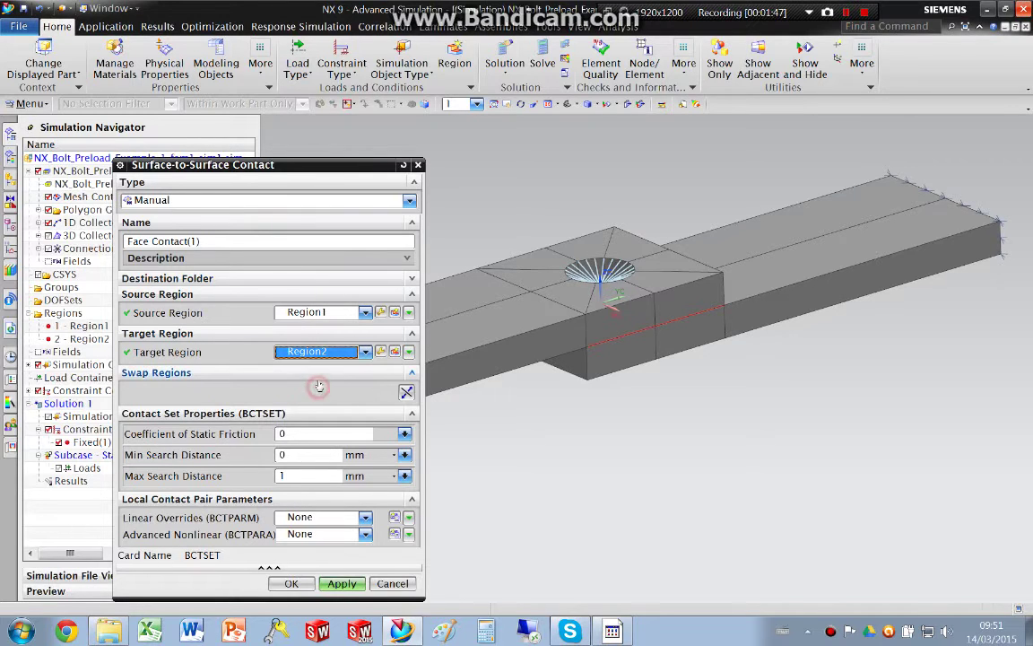
pyautogui.click(291, 582)
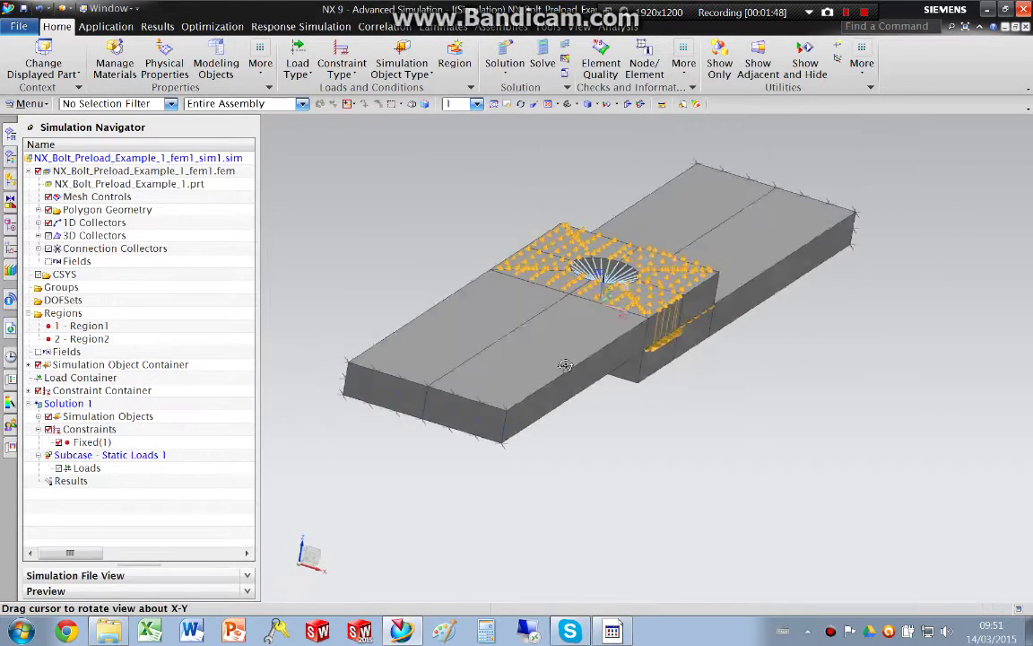
pyautogui.moveTo(561, 362); pyautogui.dragTo(525, 376, button='middle')
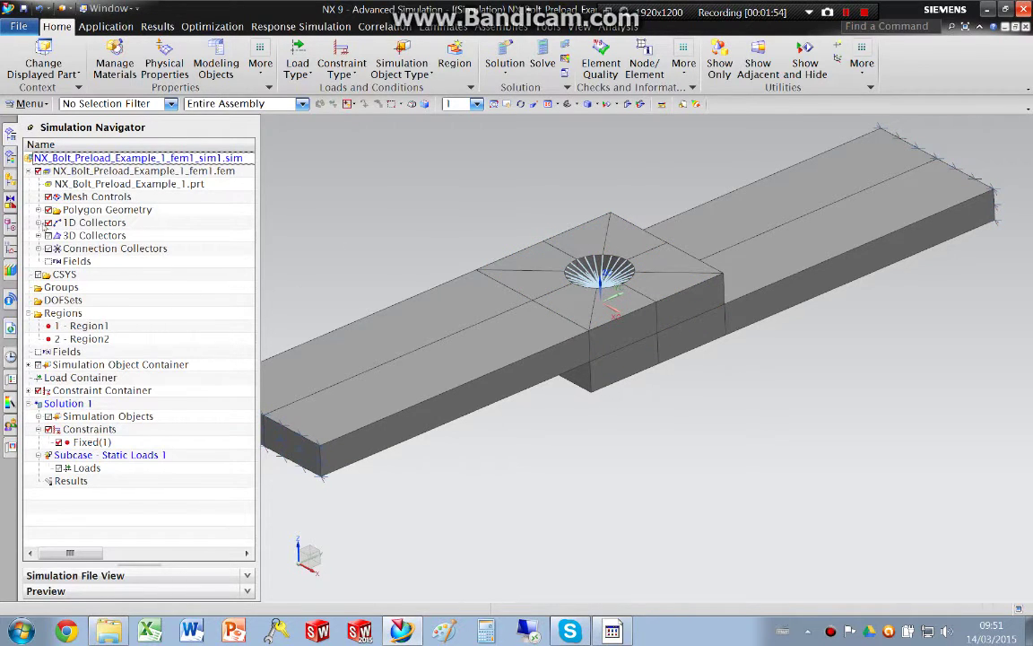
# Expand the 1D collectors, zoom onto the bolt hole, and turn off the WCS display
pyautogui.click(38, 223)
pyautogui.scroll(3, 535, 261)
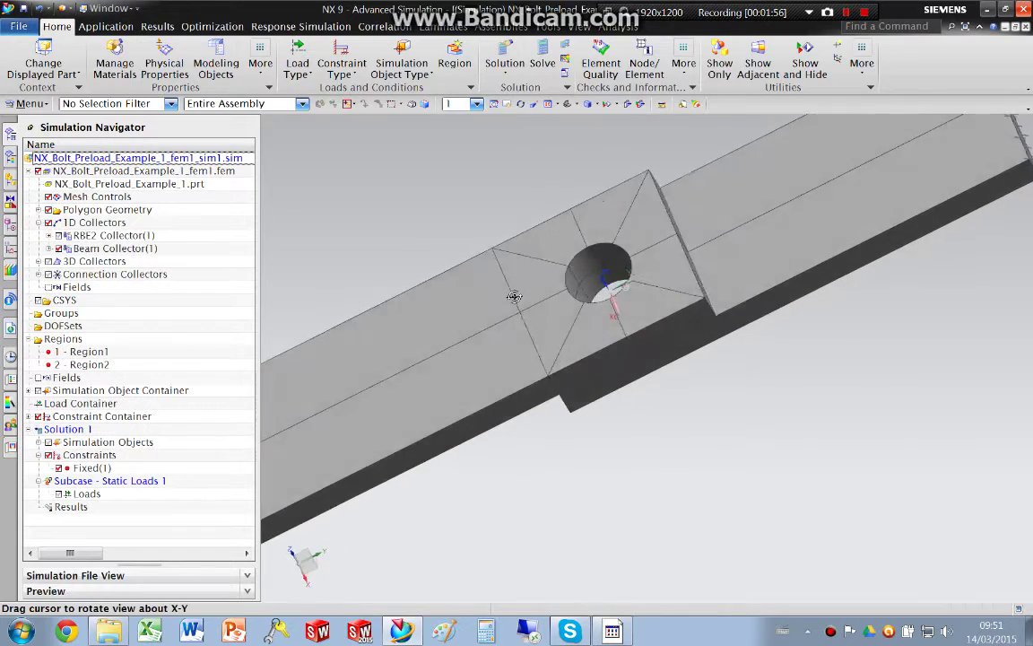
pyautogui.moveTo(513, 296); pyautogui.dragTo(545, 300, button='middle')
pyautogui.scroll(2, 621, 298)
pyautogui.scroll(3, 620, 299)
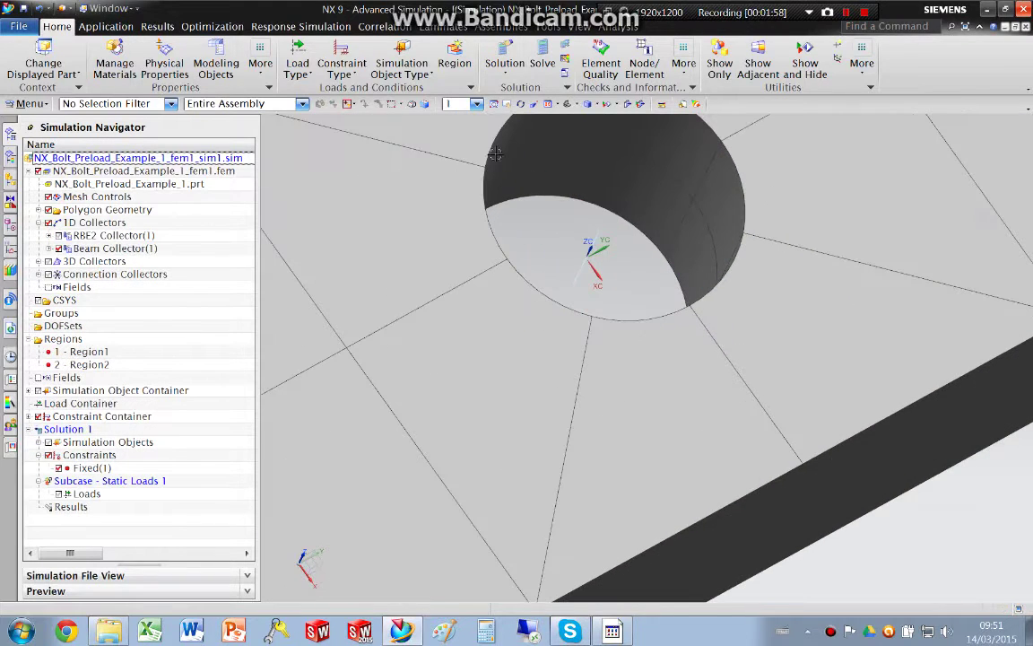
pyautogui.click(548, 28)
pyautogui.click(181, 64)
pyautogui.click(332, 147)
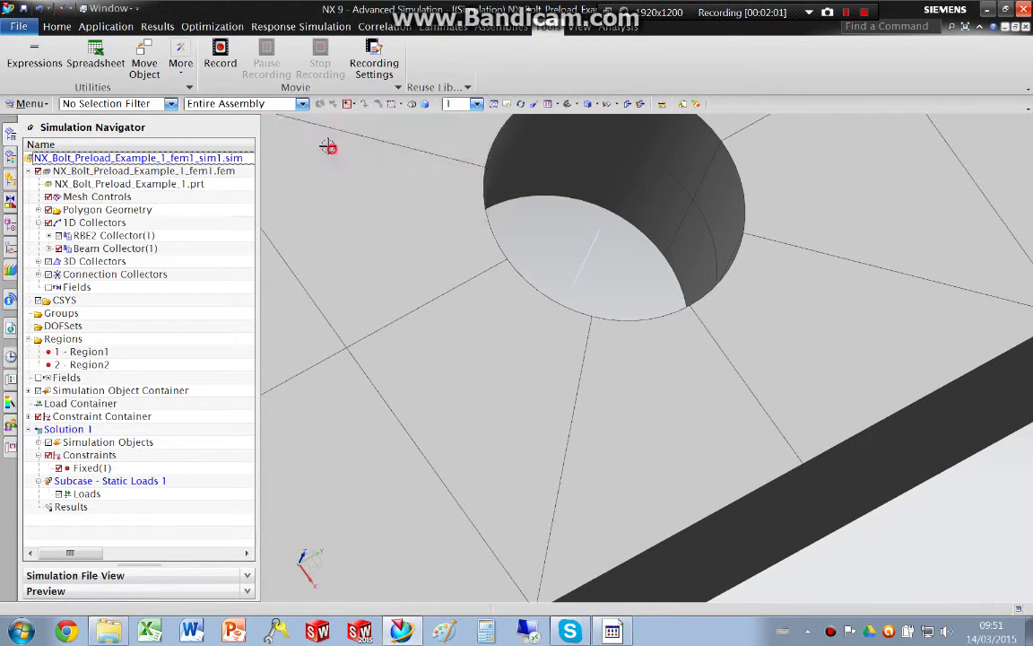
# Apply a 1000 N bolt pre-load to the bolt's 1D beam element
pyautogui.moveTo(522, 213); pyautogui.dragTo(569, 230, button='middle')
pyautogui.click(57, 26)
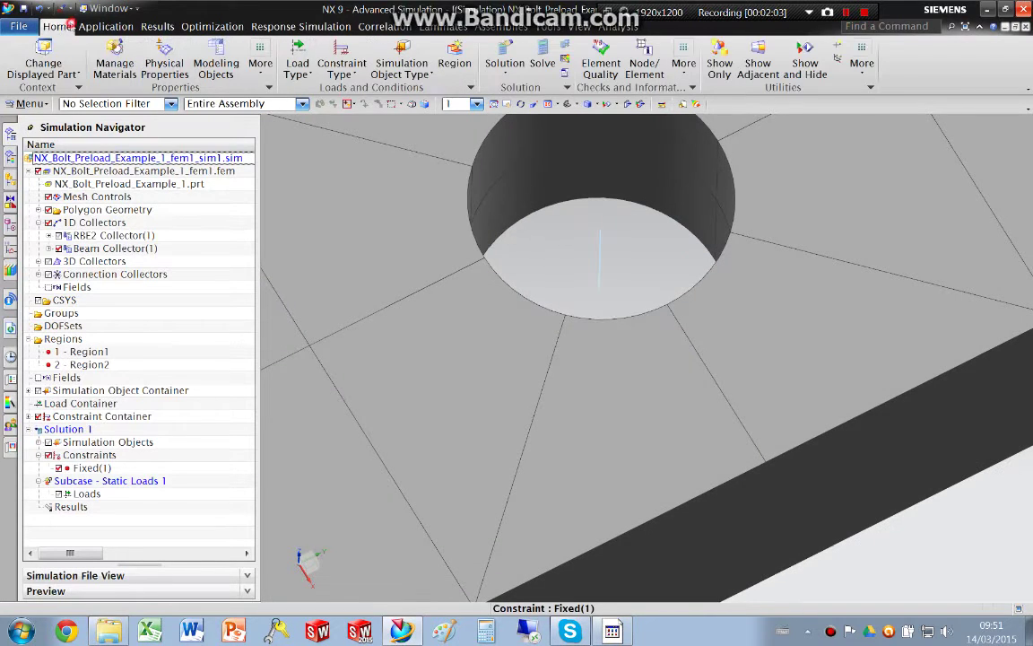
pyautogui.click(298, 68)
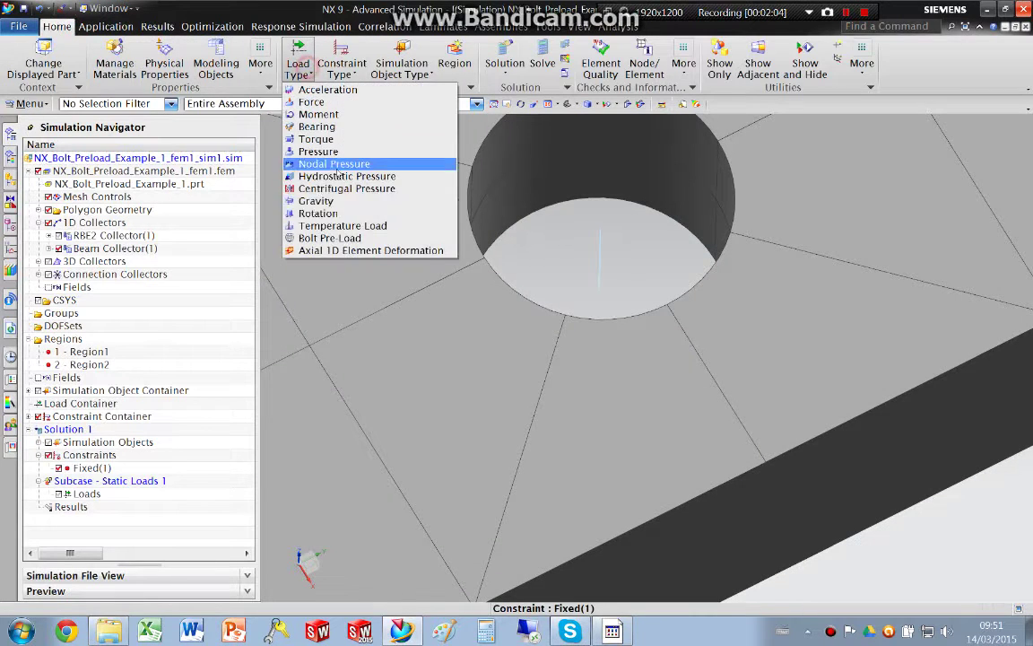
pyautogui.click(339, 237)
pyautogui.click(594, 255)
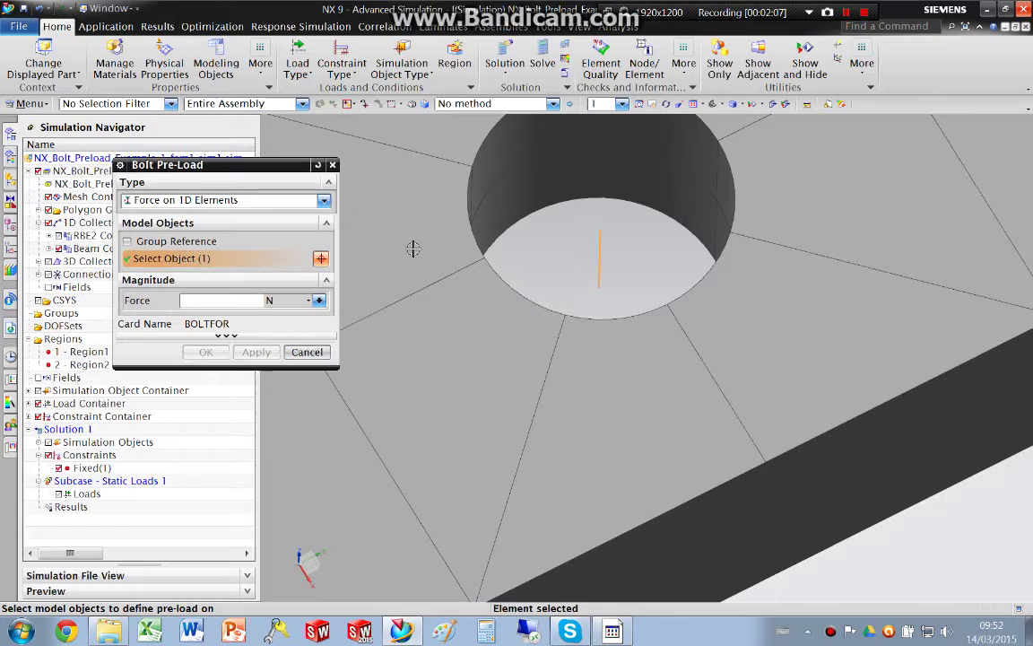
pyautogui.write('1000')
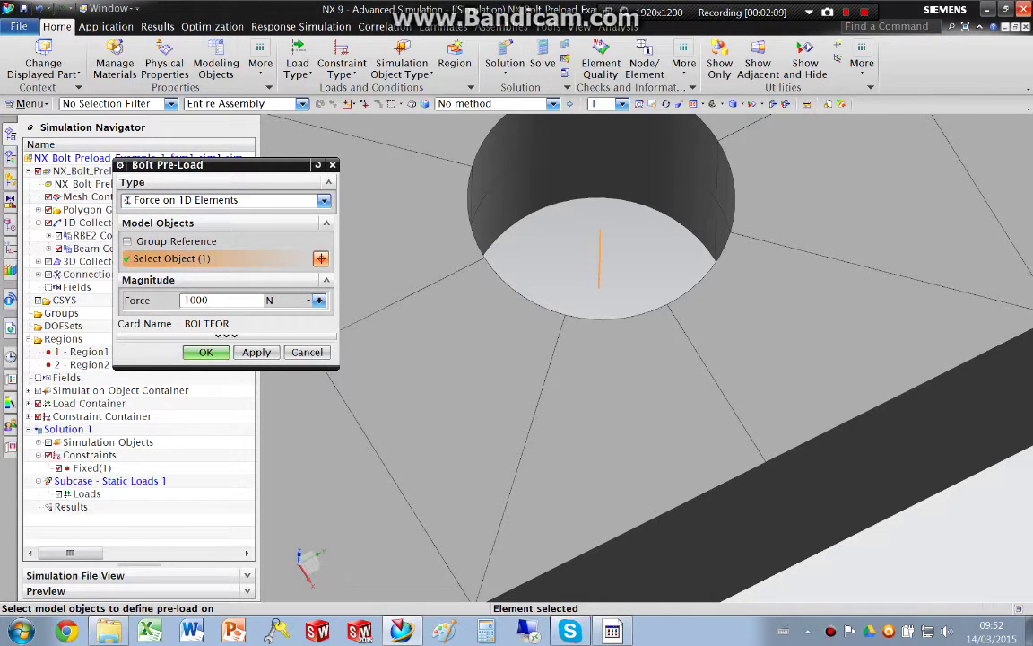
pyautogui.click(255, 352)
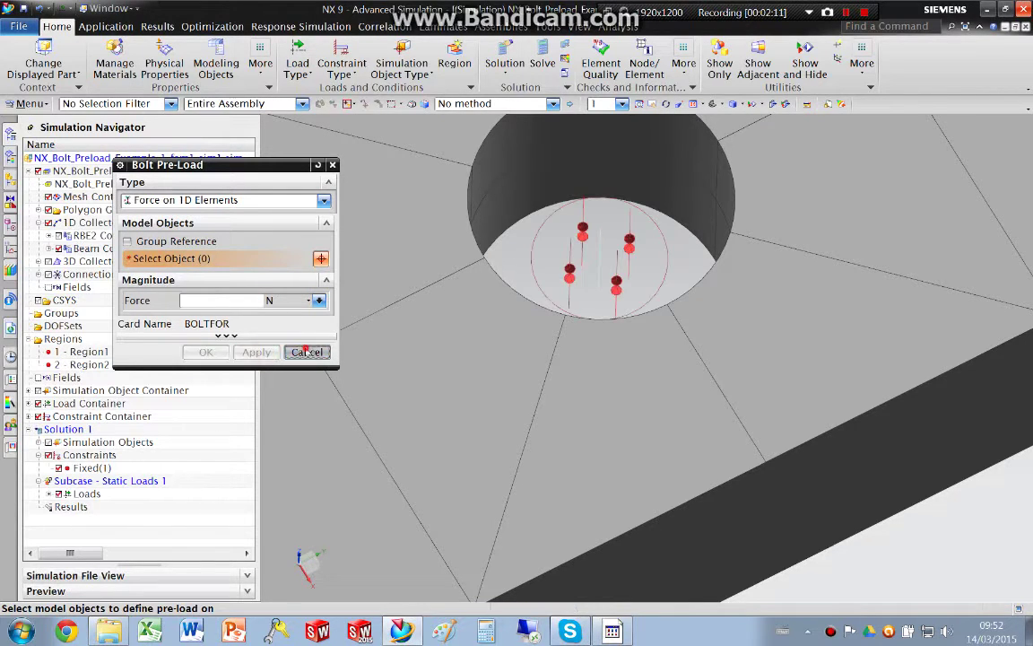
pyautogui.click(307, 351)
pyautogui.scroll(-4, 816, 260)
# Save the simulation, confirming the file name and folder
pyautogui.hotkey('ctrl', 's')
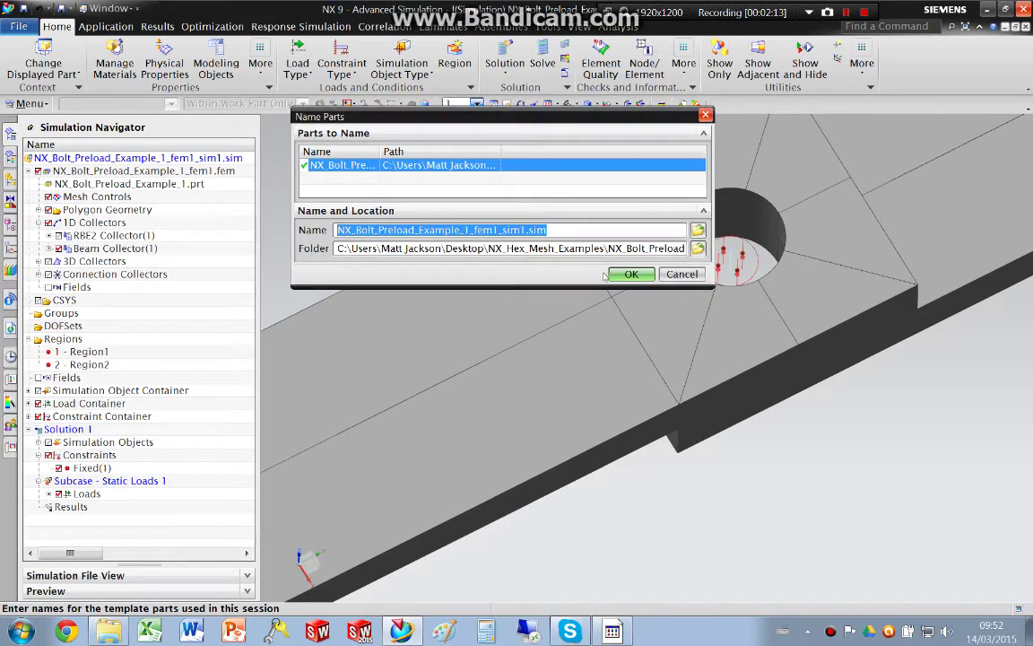
pyautogui.click(628, 274)
pyautogui.moveTo(669, 335); pyautogui.dragTo(729, 253, button='middle')
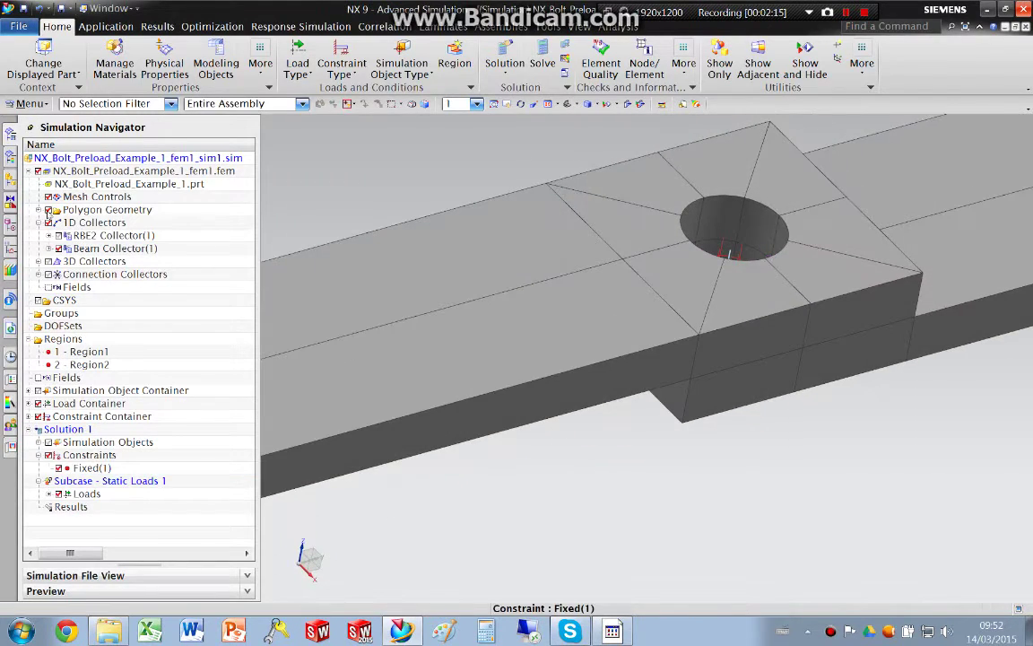
# Hide the polygon geometry, show the 3D hex mesh, and save all parts
pyautogui.click(49, 209)
pyautogui.click(49, 261)
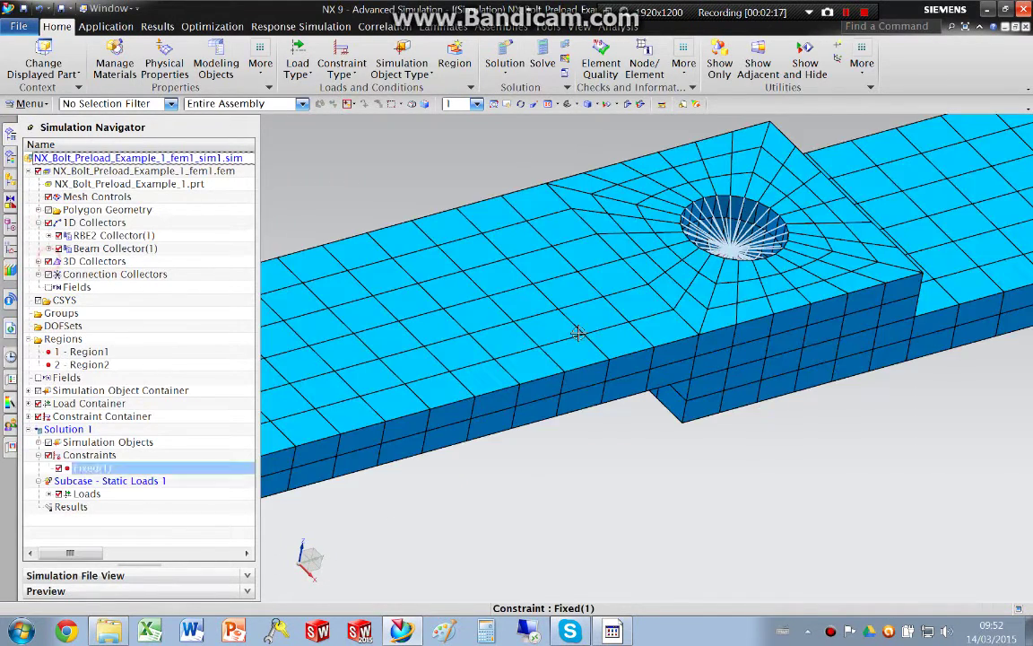
pyautogui.moveTo(556, 340); pyautogui.dragTo(570, 323, button='middle')
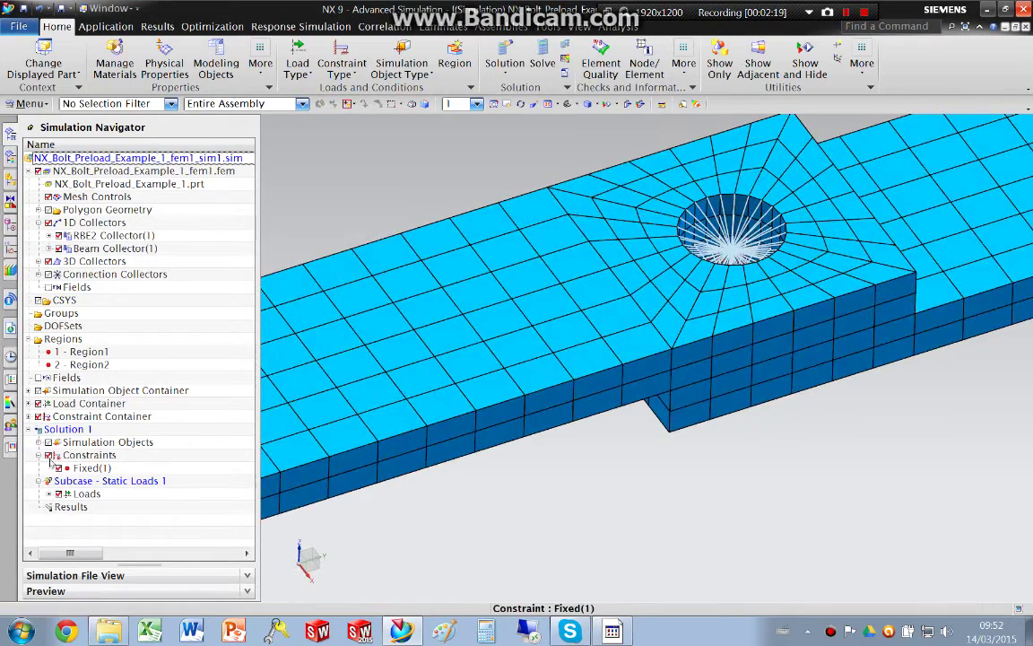
pyautogui.scroll(-3, 667, 276)
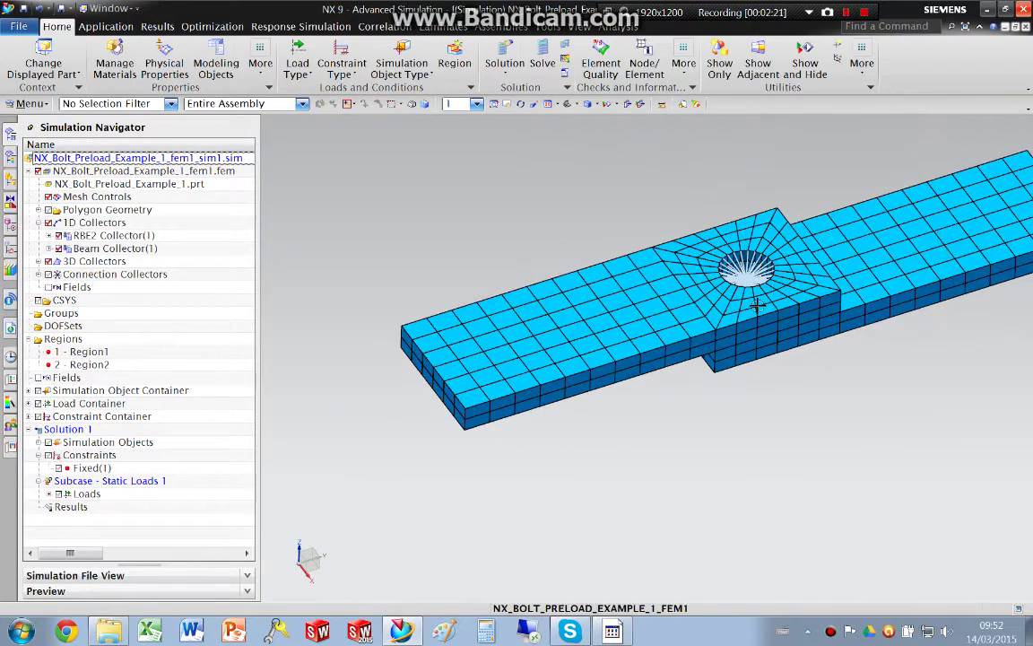
pyautogui.hotkey('ctrl', 's')
pyautogui.moveTo(620, 132)
pyautogui.mouseDown(button='middle')
pyautogui.moveTo(733, 249)
pyautogui.moveTo(604, 247)
pyautogui.mouseUp(button='middle')
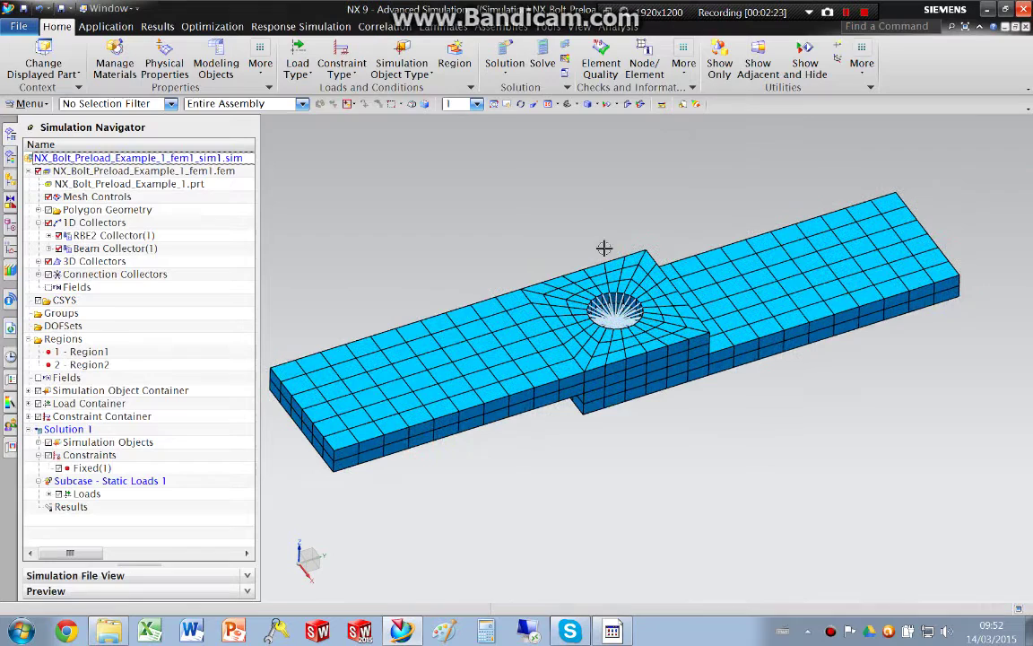
# Solve the linear statics solution with NX Nastran and close the monitors and check report
pyautogui.click(542, 64)
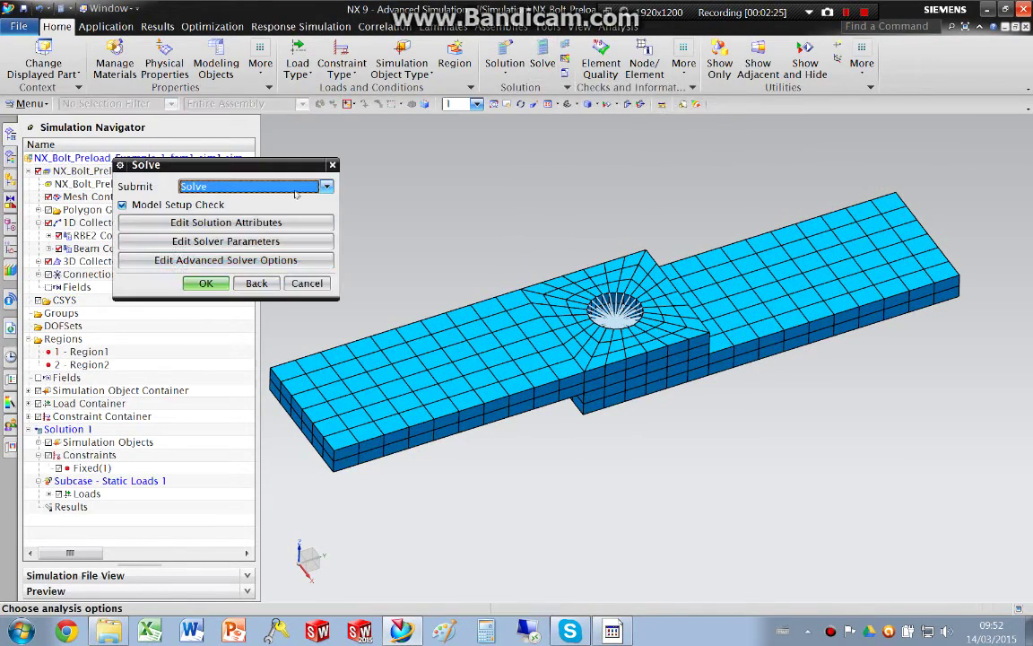
pyautogui.click(185, 284)
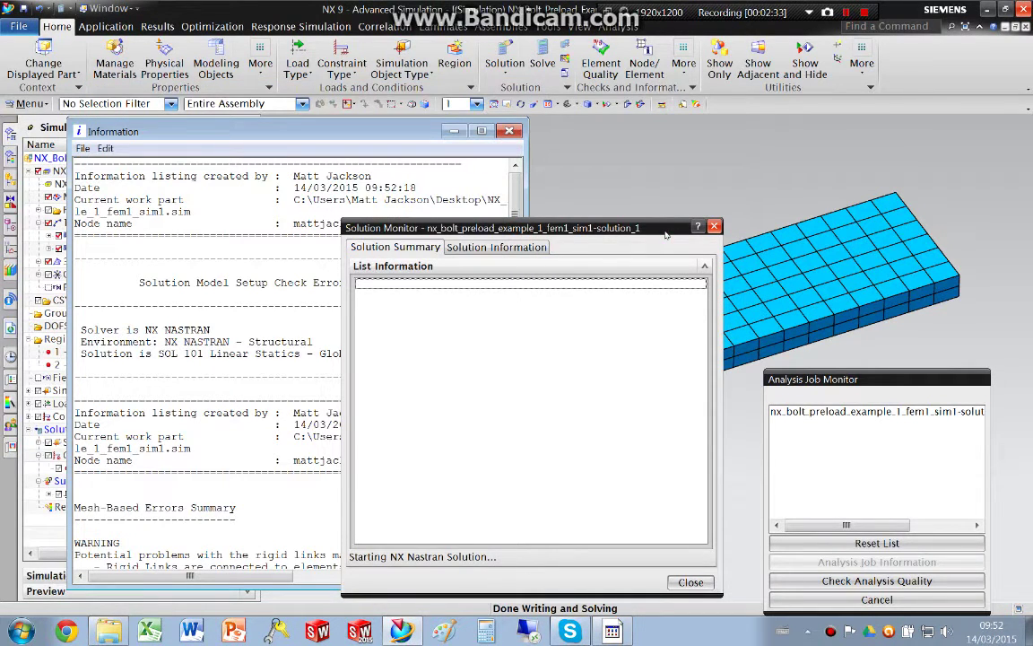
pyautogui.click(706, 583)
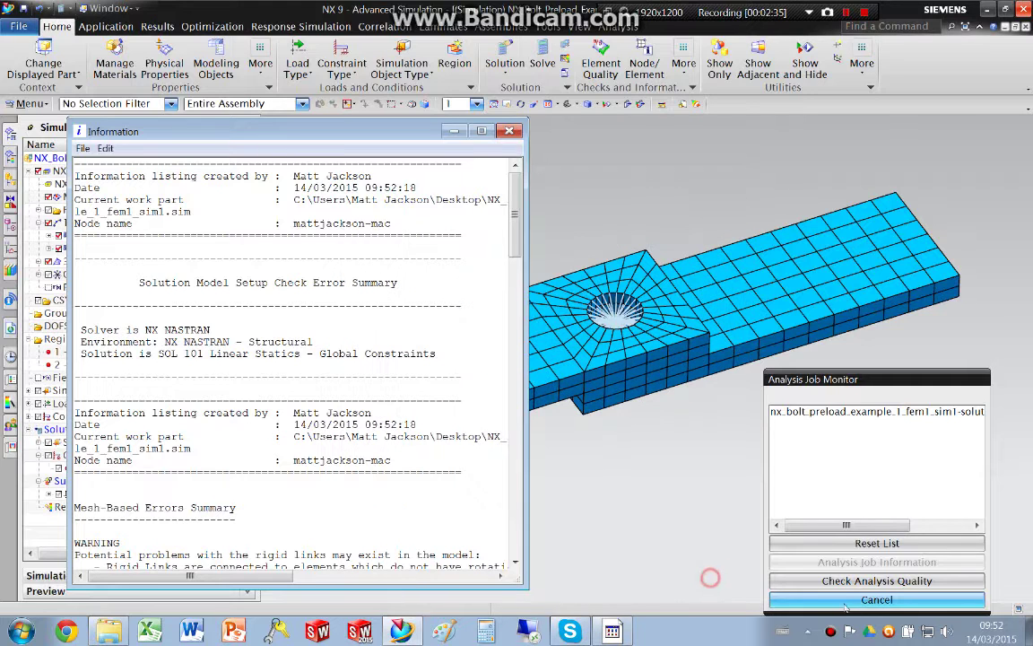
pyautogui.click(845, 599)
pyautogui.click(509, 132)
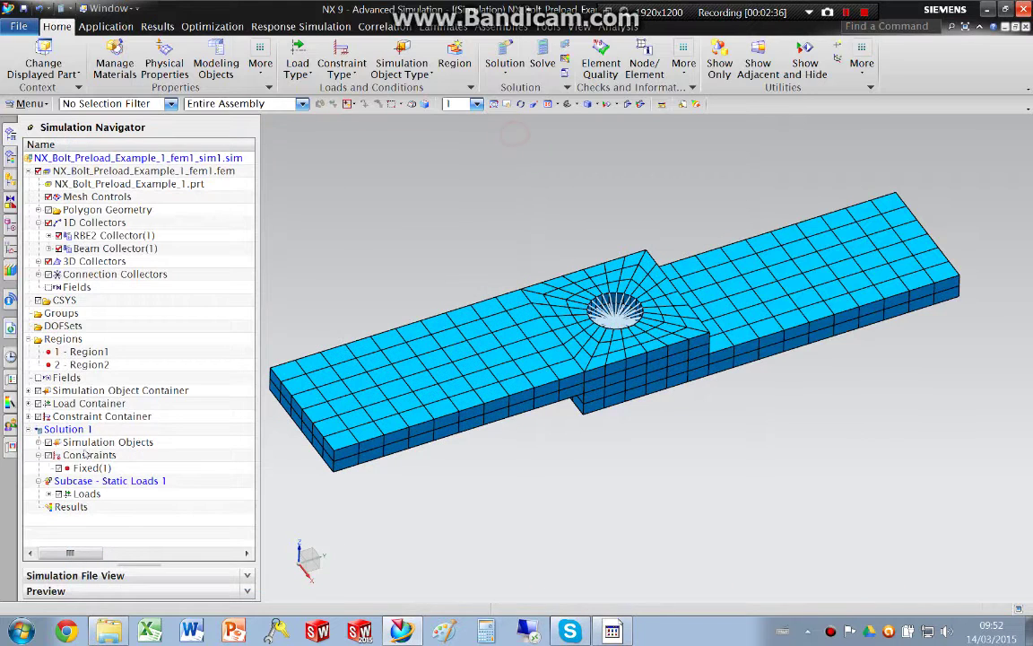
# Plot the nodal displacement fringe for the Solution 1 results
pyautogui.doubleClick(76, 506)
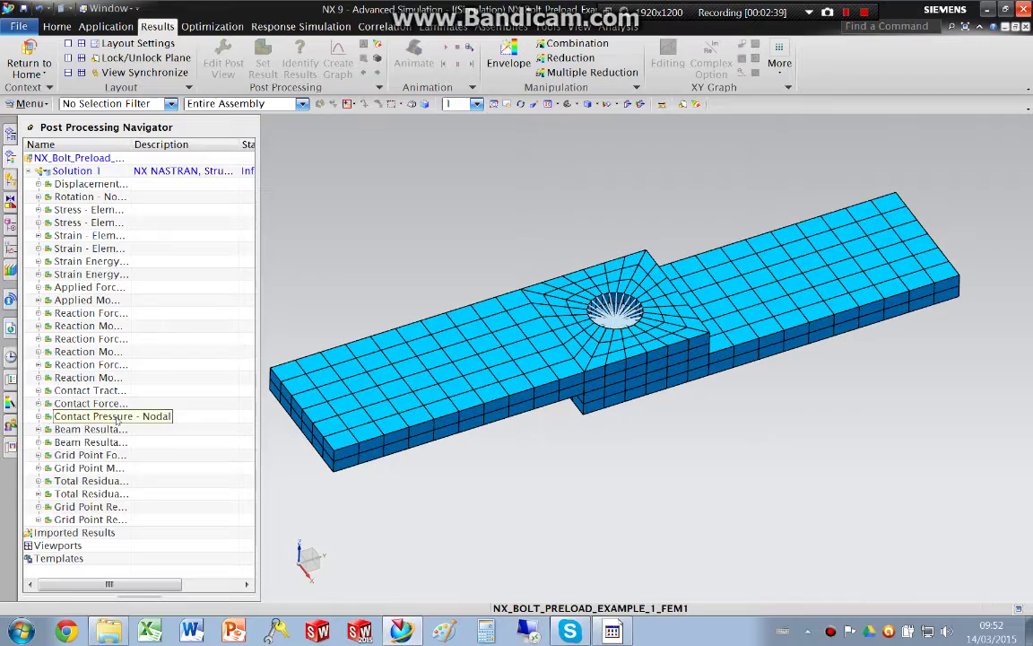
pyautogui.moveTo(257, 151); pyautogui.dragTo(321, 157)
pyautogui.click(90, 183)
pyautogui.doubleClick(89, 183)
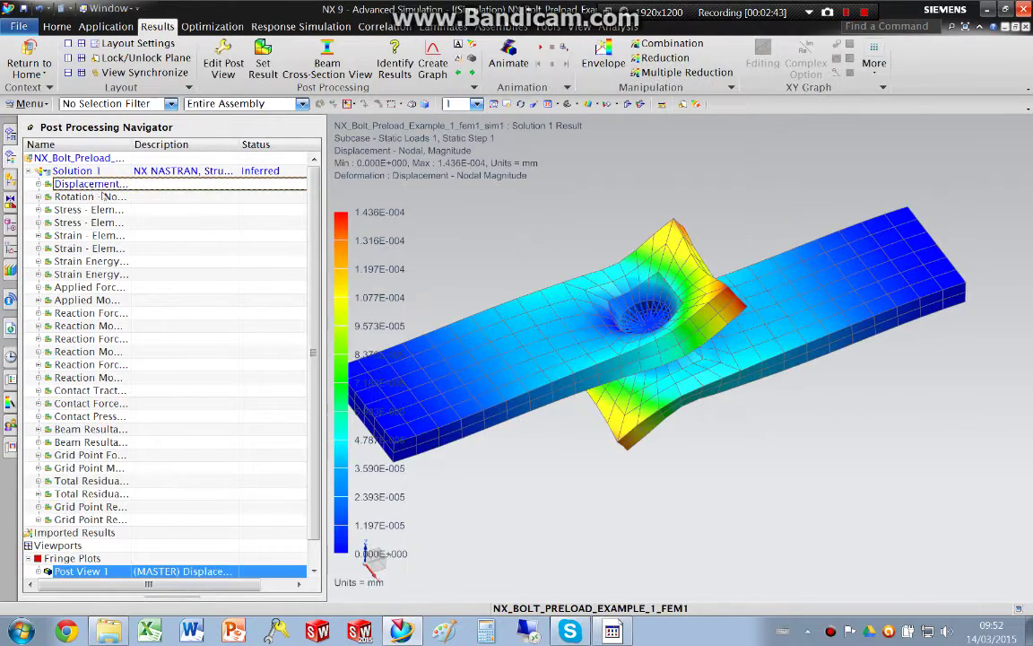
pyautogui.moveTo(566, 291)
pyautogui.mouseDown(button='middle')
pyautogui.moveTo(618, 264)
pyautogui.moveTo(661, 293)
pyautogui.moveTo(646, 305)
pyautogui.mouseUp(button='middle')
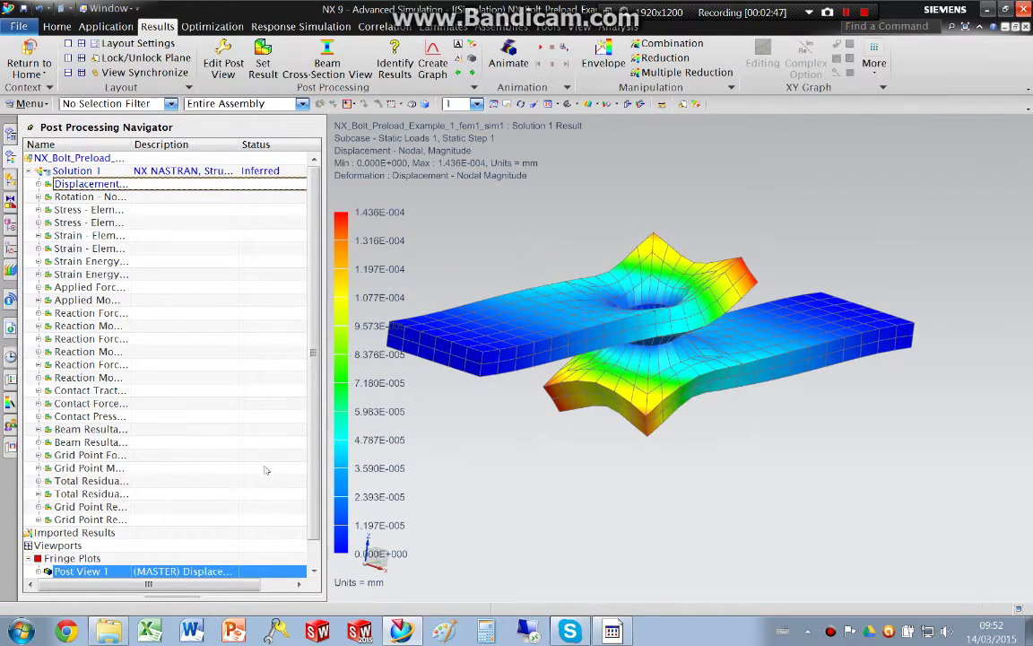
pyautogui.scroll(-1, 261, 471)
# Switch the plot to element-nodal von Mises stress, peaking at 12.82 MPa
pyautogui.moveTo(723, 281); pyautogui.dragTo(244, 327, button='middle')
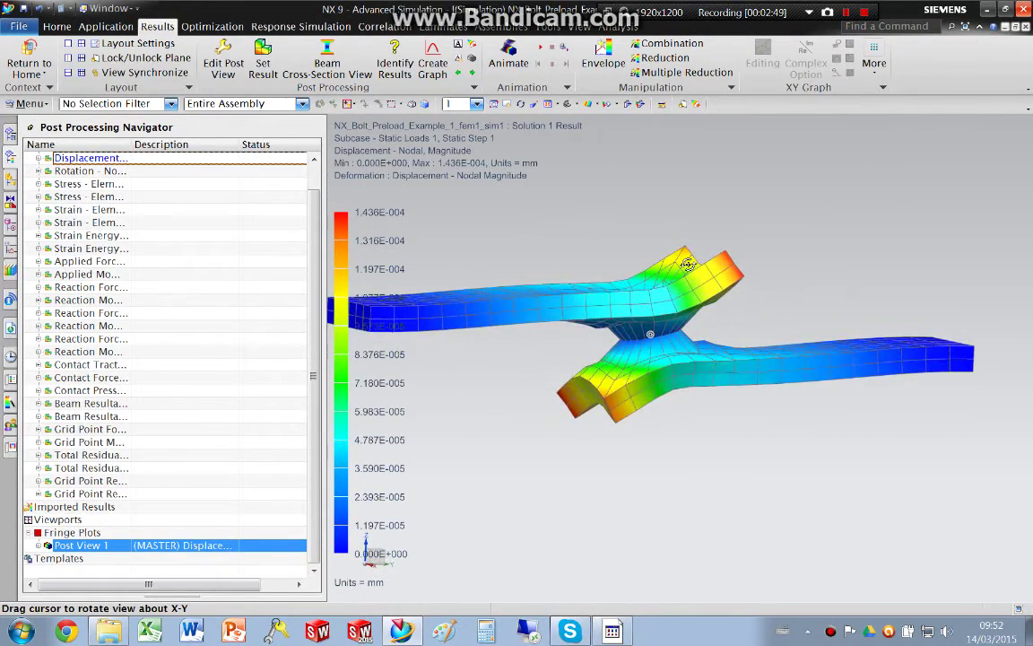
pyautogui.doubleClick(85, 184)
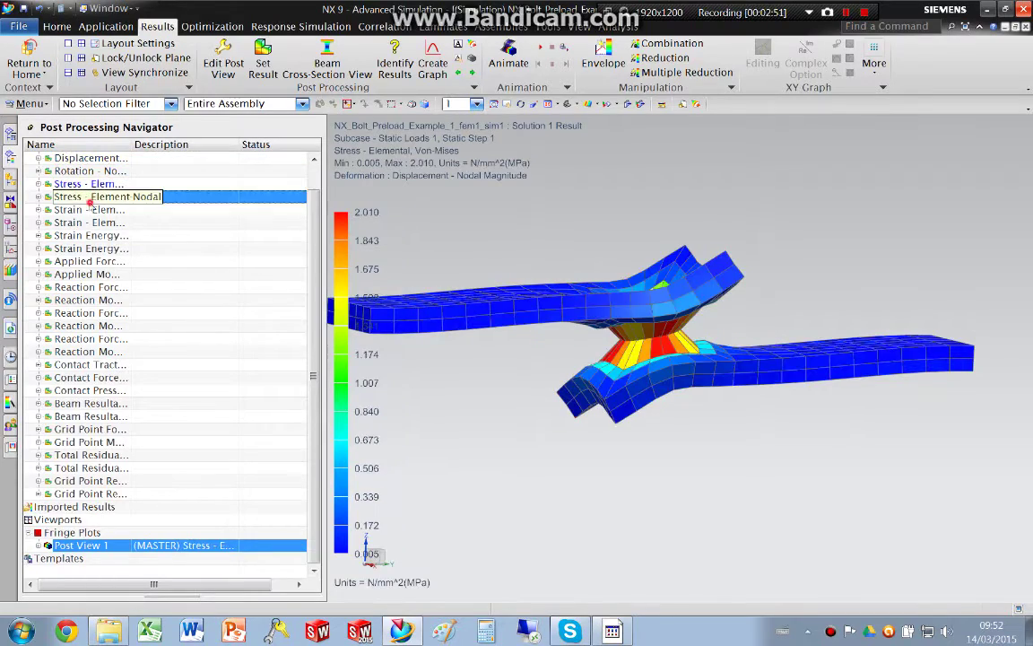
pyautogui.doubleClick(88, 196)
pyautogui.moveTo(574, 296)
pyautogui.mouseDown(button='middle')
pyautogui.moveTo(643, 357)
pyautogui.moveTo(622, 422)
pyautogui.mouseUp(button='middle')
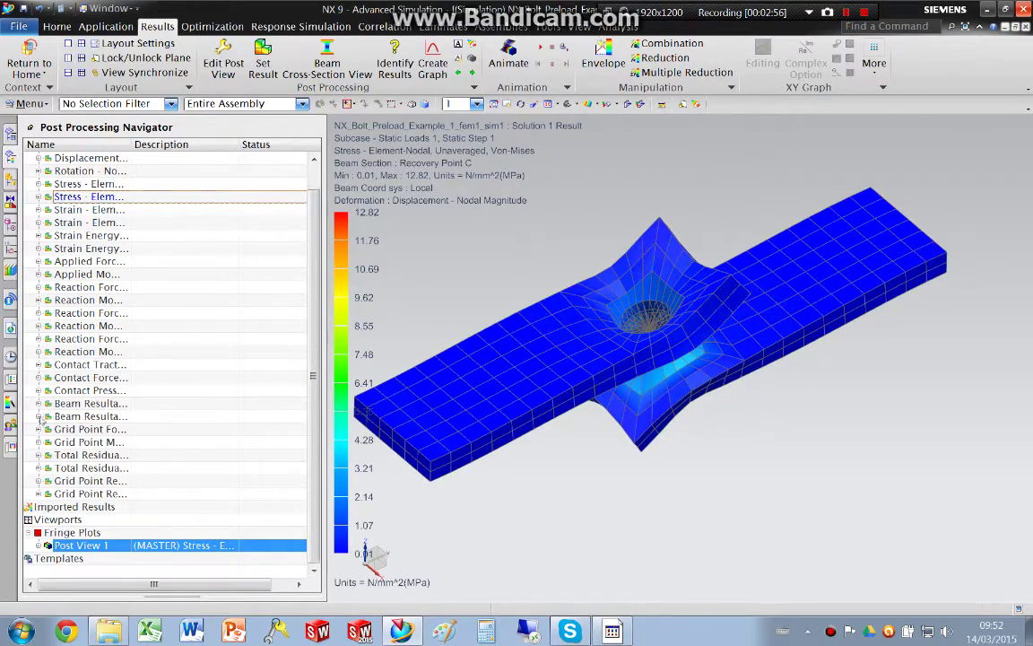
# Show the bolt's axial force beam resultant and zoom in on the bolt
pyautogui.doubleClick(79, 416)
pyautogui.moveTo(621, 296); pyautogui.dragTo(652, 339, button='middle')
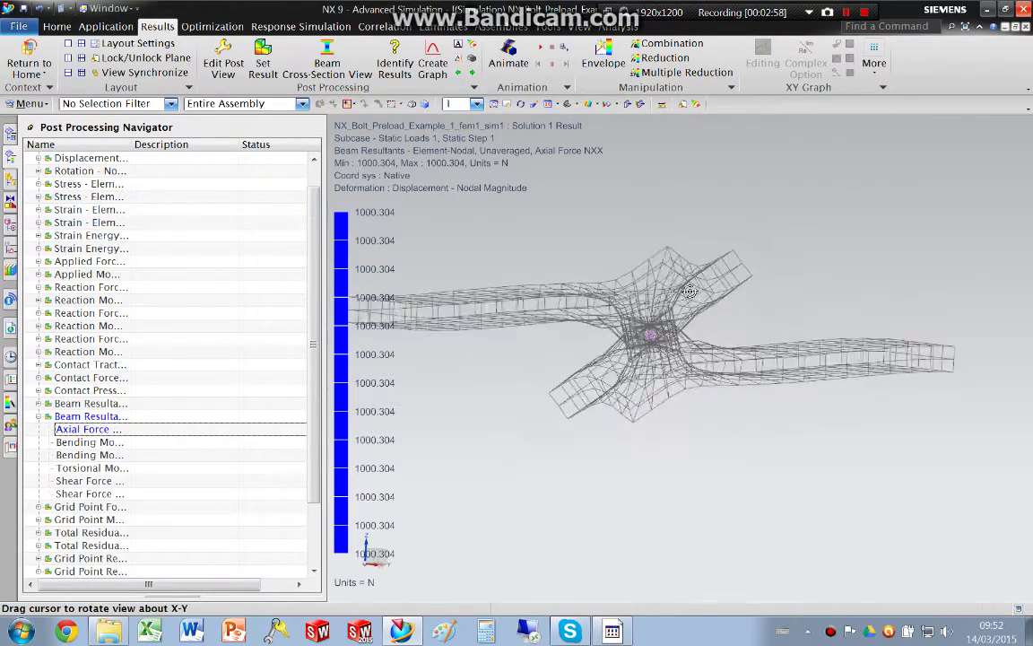
pyautogui.scroll(3, 651, 339)
pyautogui.scroll(2, 651, 339)
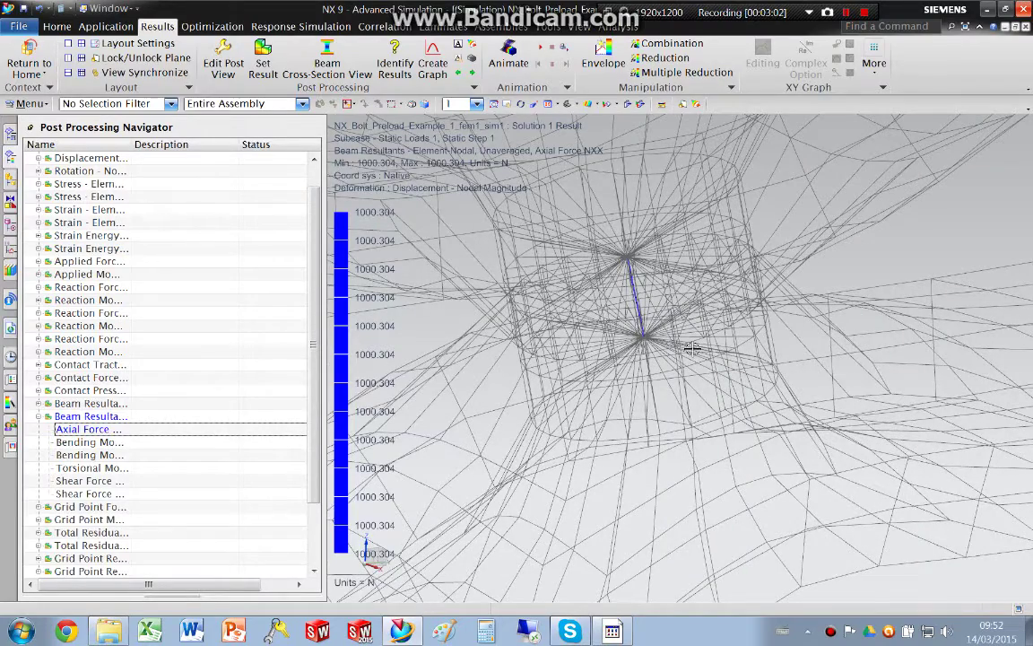
pyautogui.scroll(-3, 718, 334)
# Plot nodal contact pressure, then nodal contact force peaking at 36.17 N
pyautogui.click(85, 391)
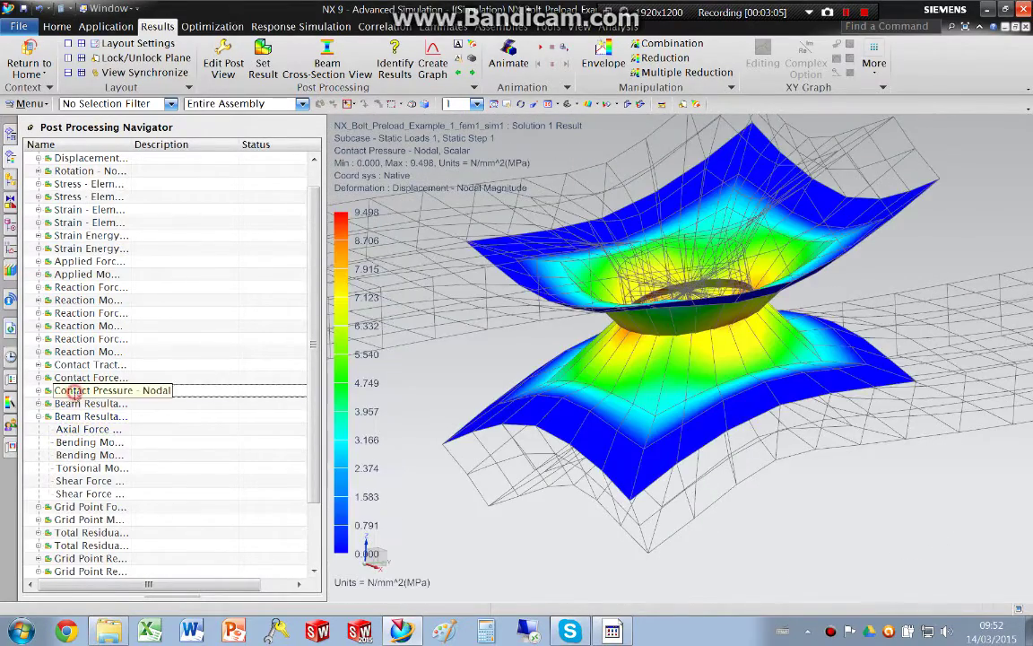
pyautogui.moveTo(609, 288); pyautogui.dragTo(623, 448, button='middle')
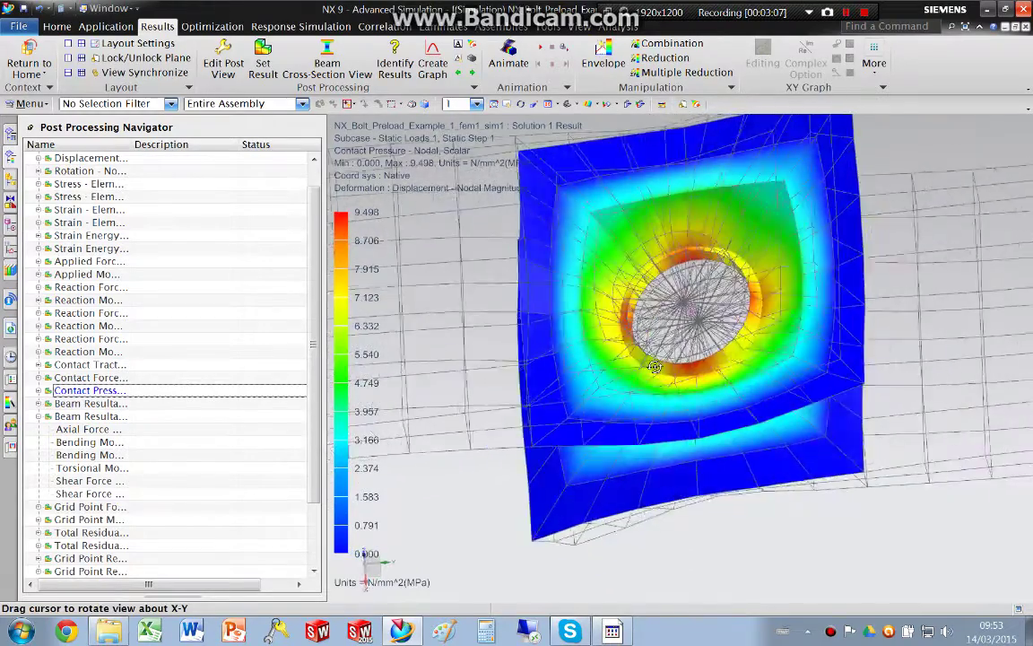
pyautogui.click(65, 380)
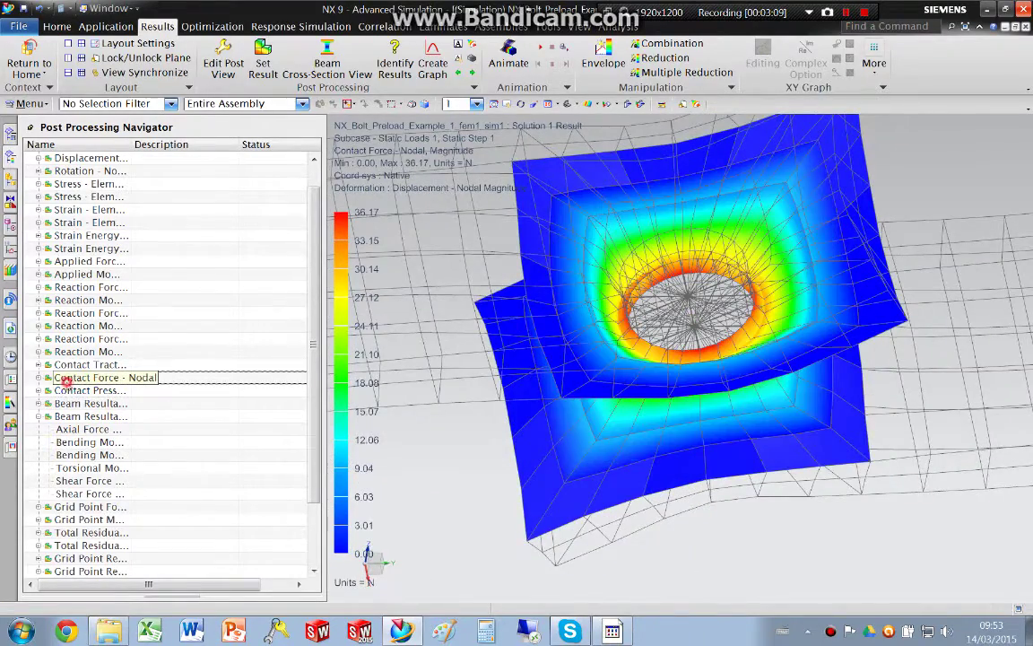
pyautogui.moveTo(548, 296)
pyautogui.mouseDown(button='middle')
pyautogui.moveTo(630, 287)
pyautogui.moveTo(600, 255)
pyautogui.mouseUp(button='middle')
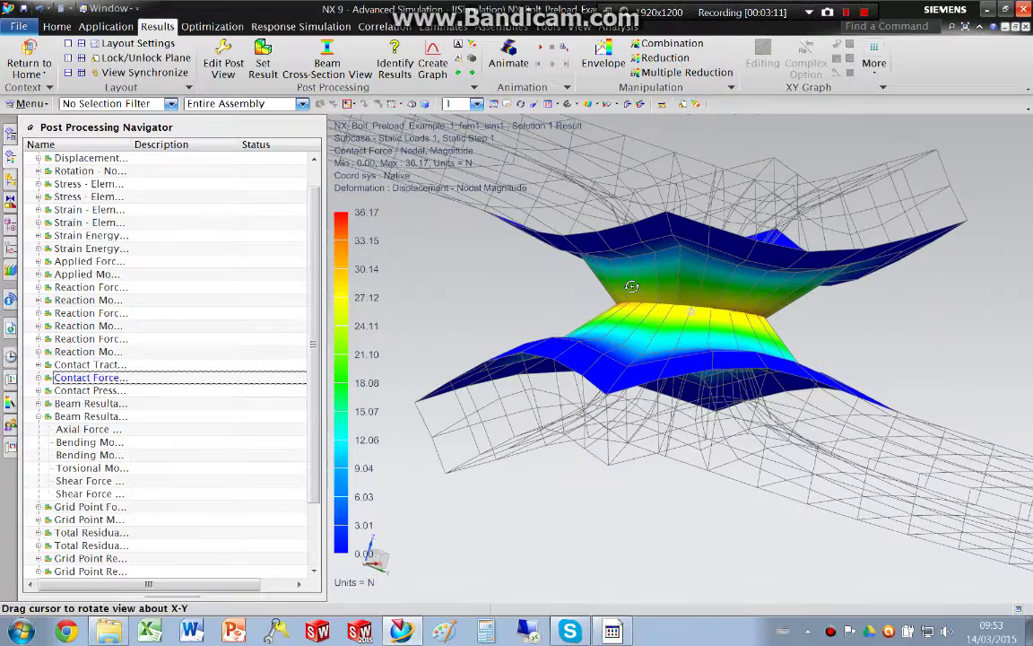
pyautogui.click(395, 56)
pyautogui.click(218, 248)
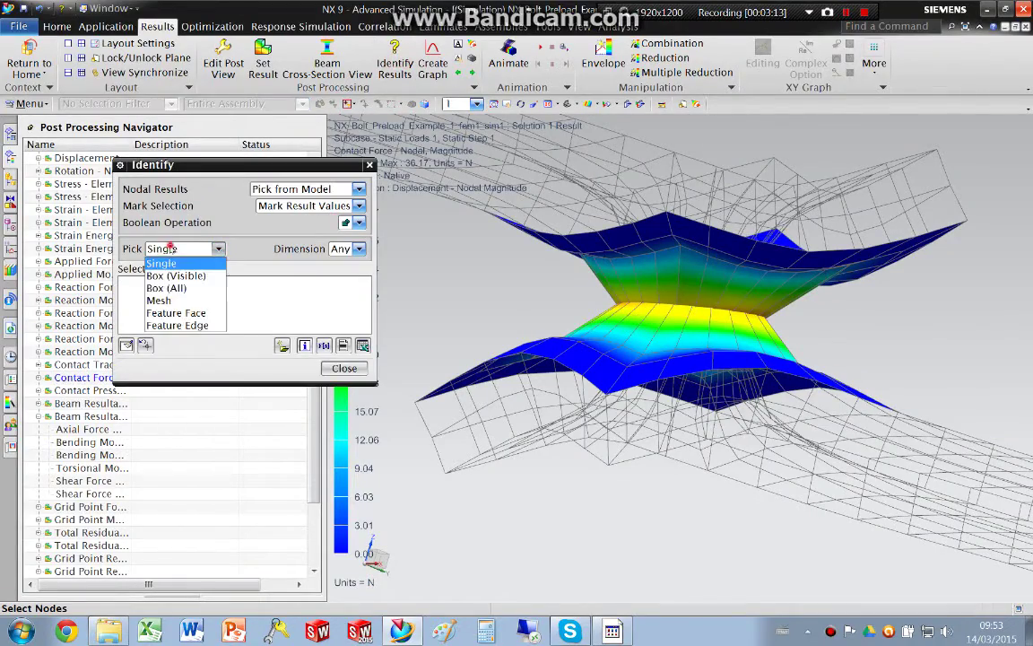
pyautogui.click(166, 298)
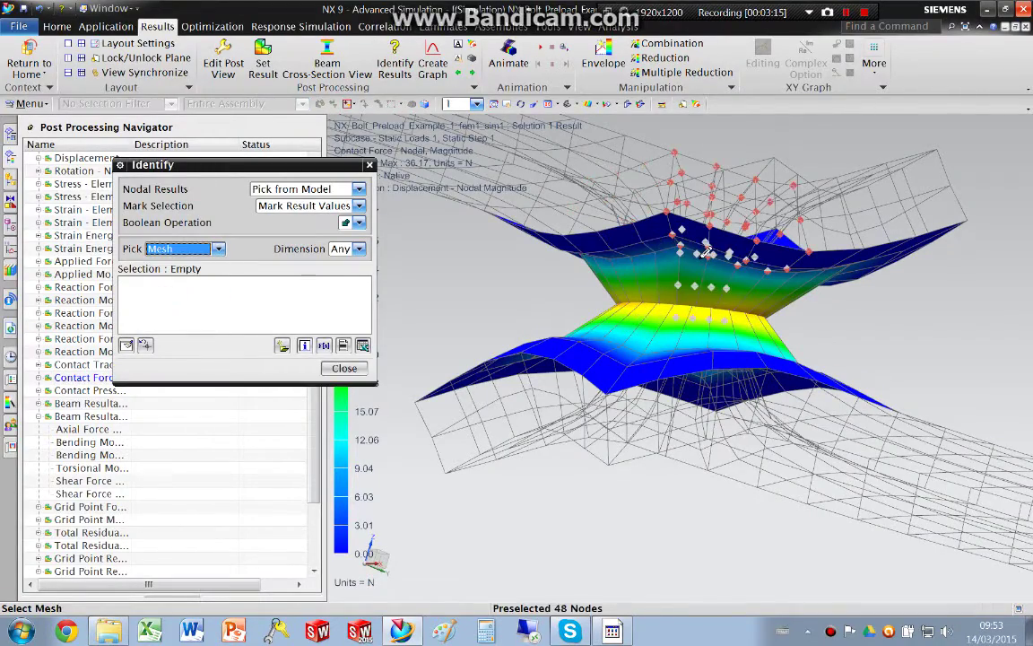
pyautogui.moveTo(708, 248); pyautogui.dragTo(783, 219, button='middle')
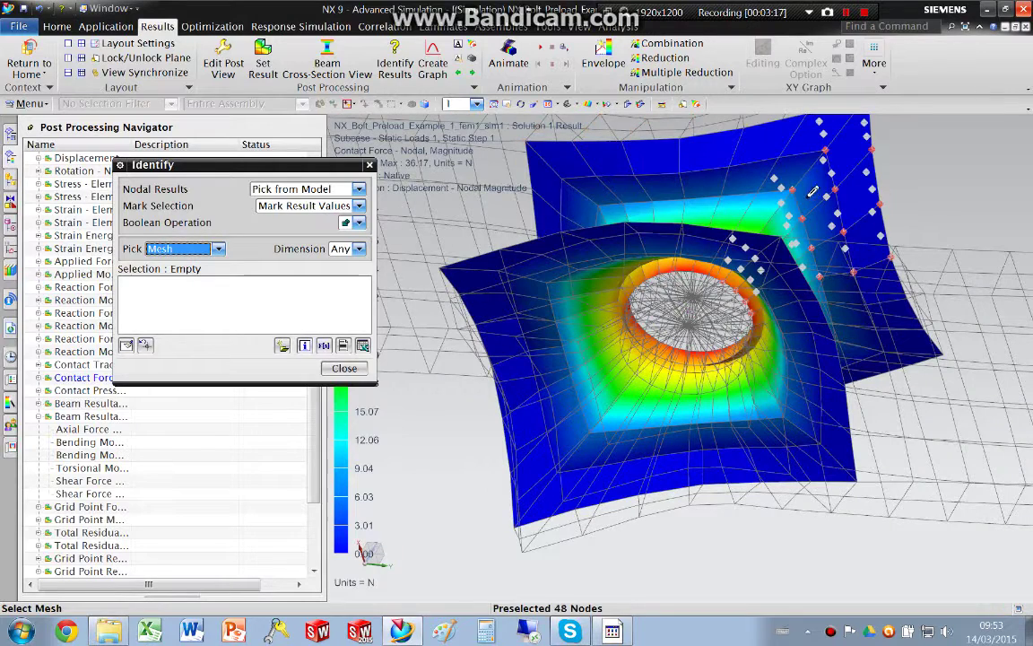
pyautogui.click(785, 159)
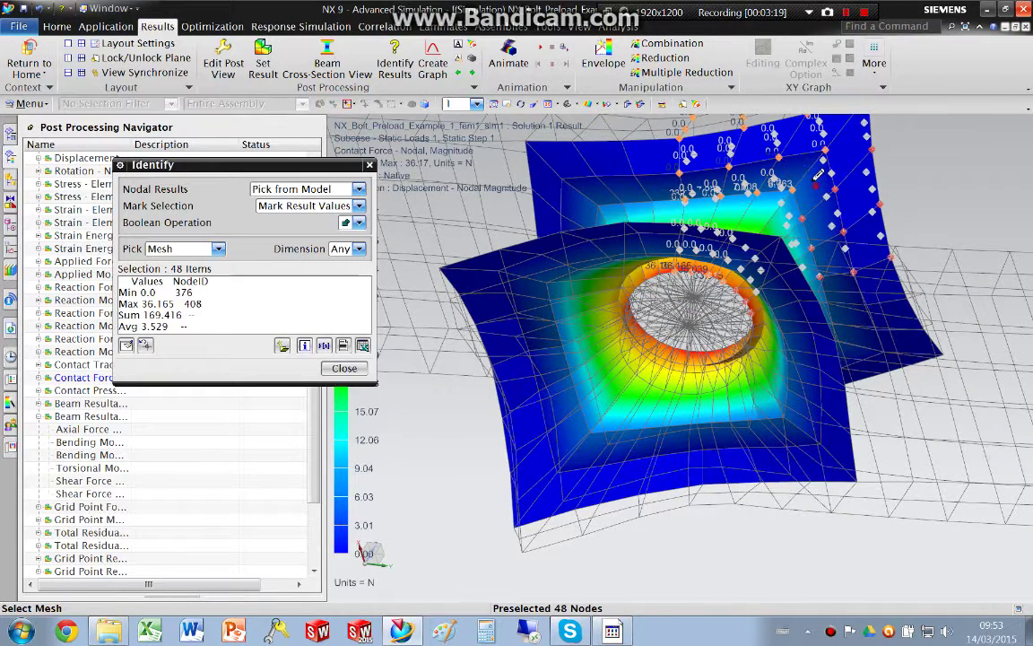
pyautogui.click(798, 211)
pyautogui.click(775, 242)
pyautogui.click(765, 364)
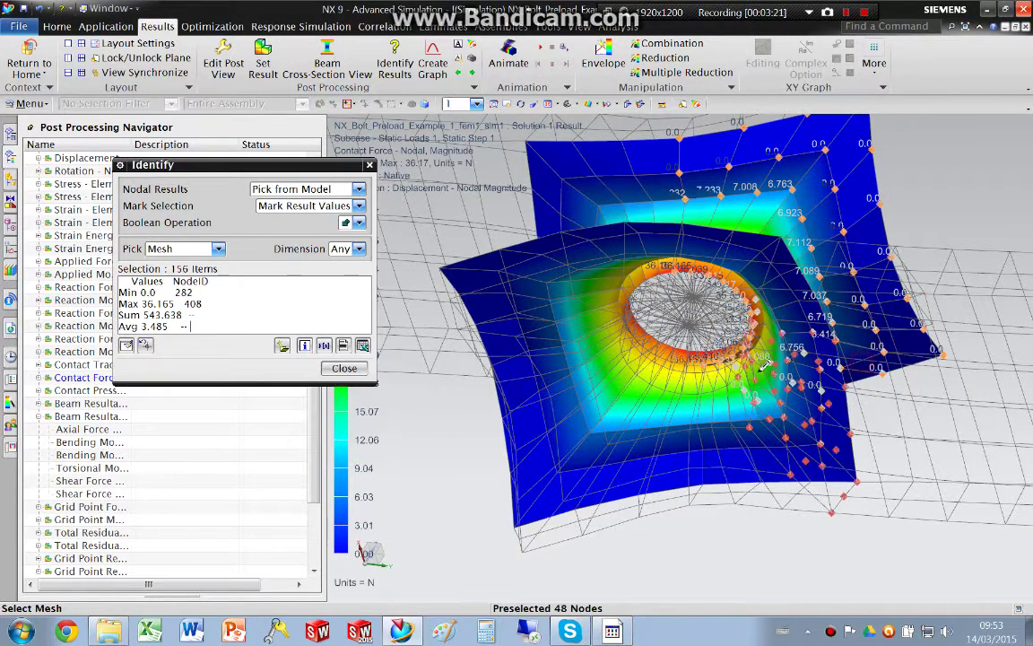
pyautogui.moveTo(765, 365); pyautogui.dragTo(529, 380, button='middle')
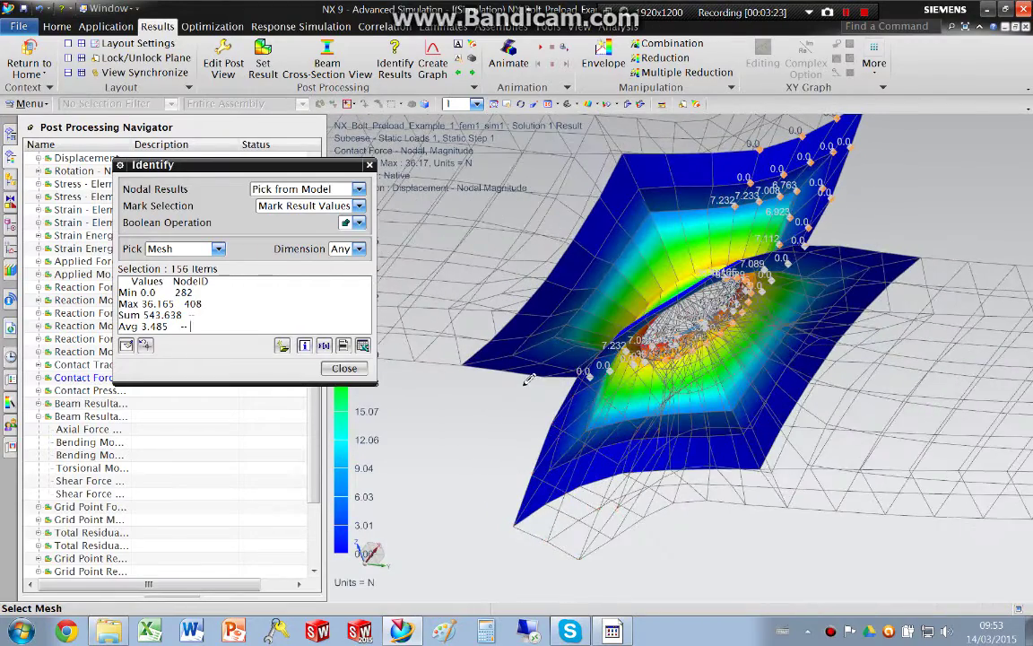
pyautogui.click(520, 251)
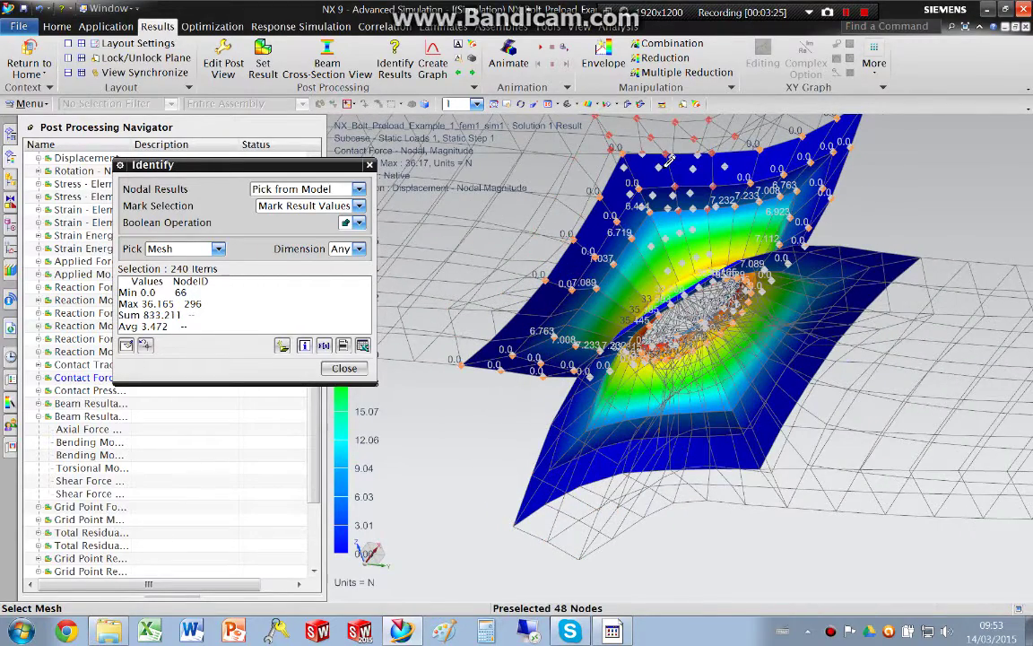
pyautogui.click(582, 306)
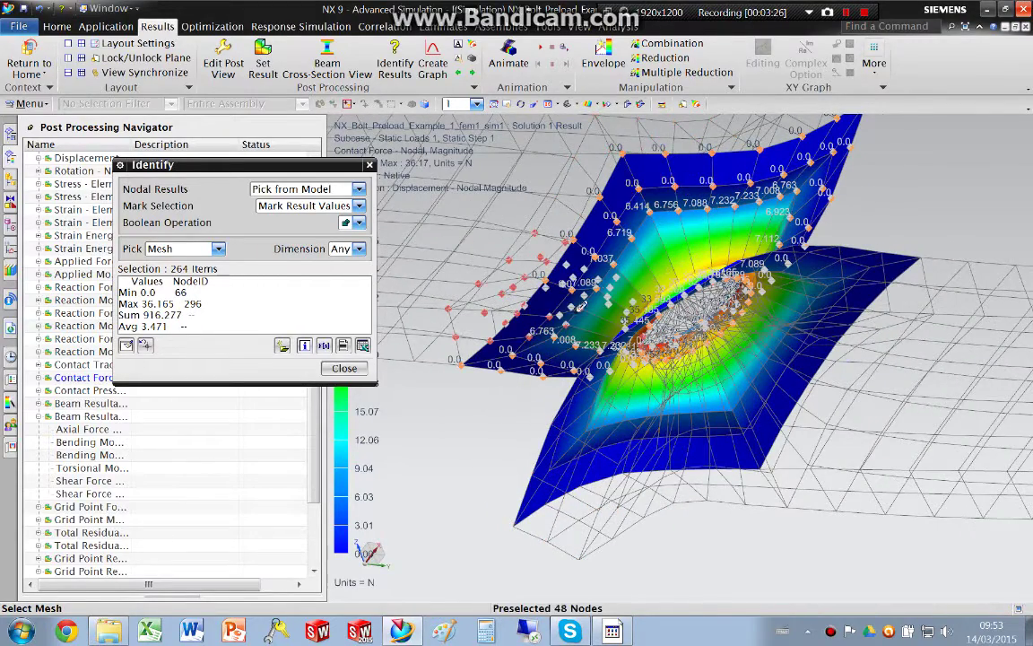
pyautogui.click(534, 305)
pyautogui.moveTo(612, 215); pyautogui.dragTo(713, 361, button='middle')
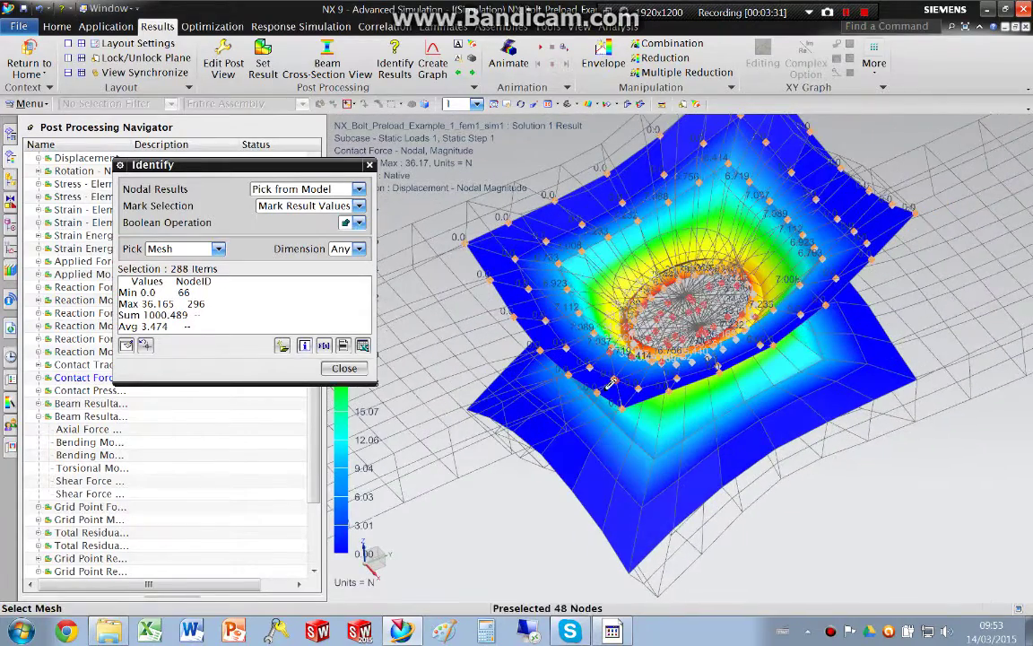
pyautogui.moveTo(143, 315); pyautogui.dragTo(176, 315)
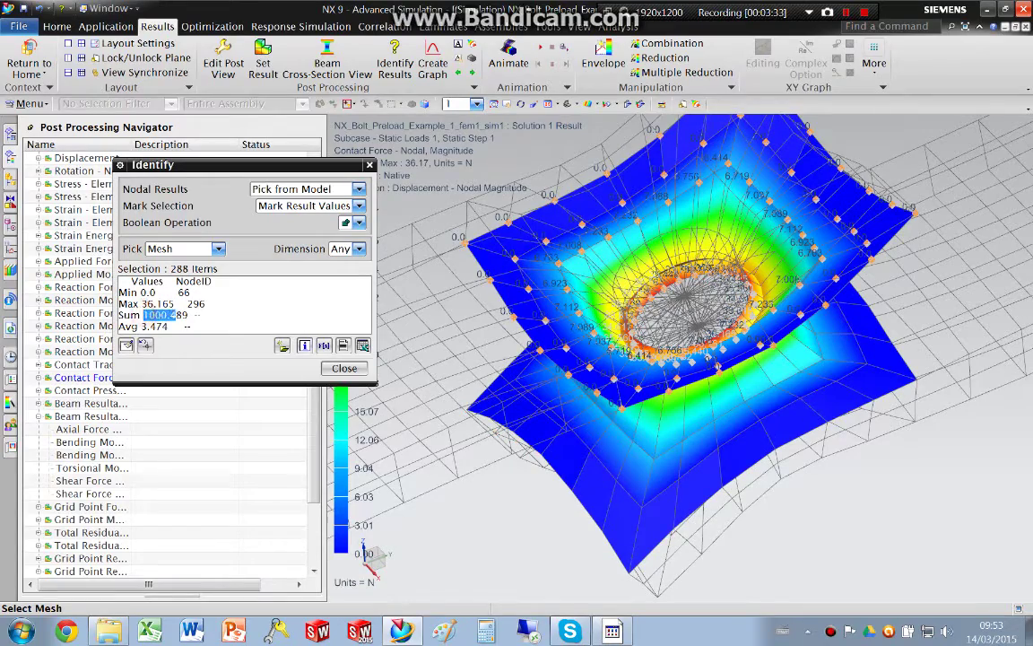
pyautogui.click(359, 369)
pyautogui.moveTo(628, 341)
pyautogui.mouseDown(button='middle')
pyautogui.moveTo(751, 376)
pyautogui.moveTo(726, 384)
pyautogui.mouseUp(button='middle')
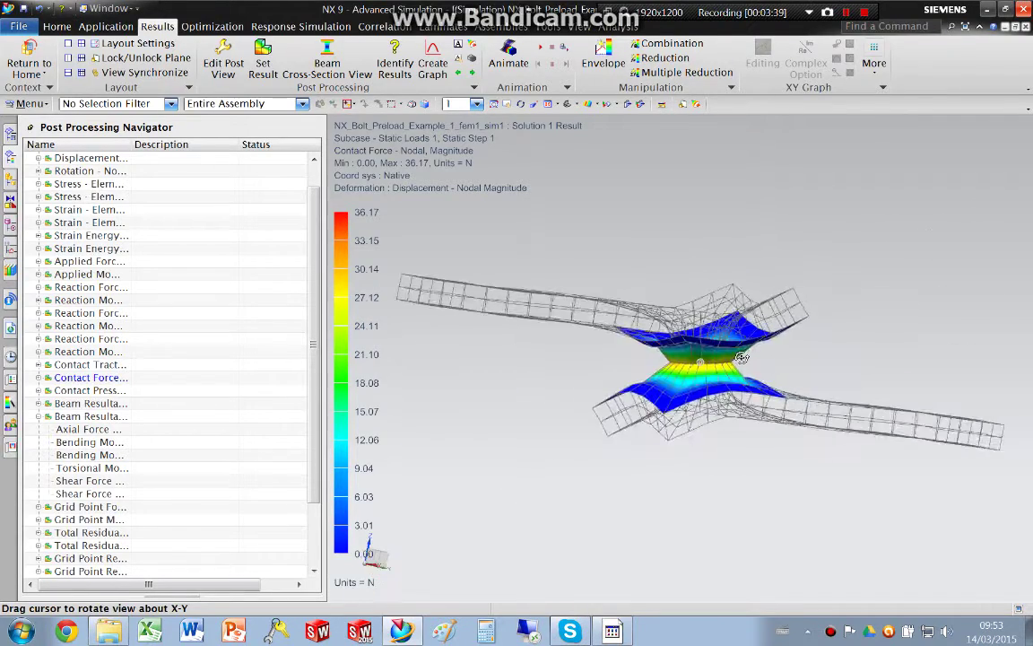
# Set the contact force plot's deformation scale to 1 Absolute for true-scale display
pyautogui.scroll(1, 157, 297)
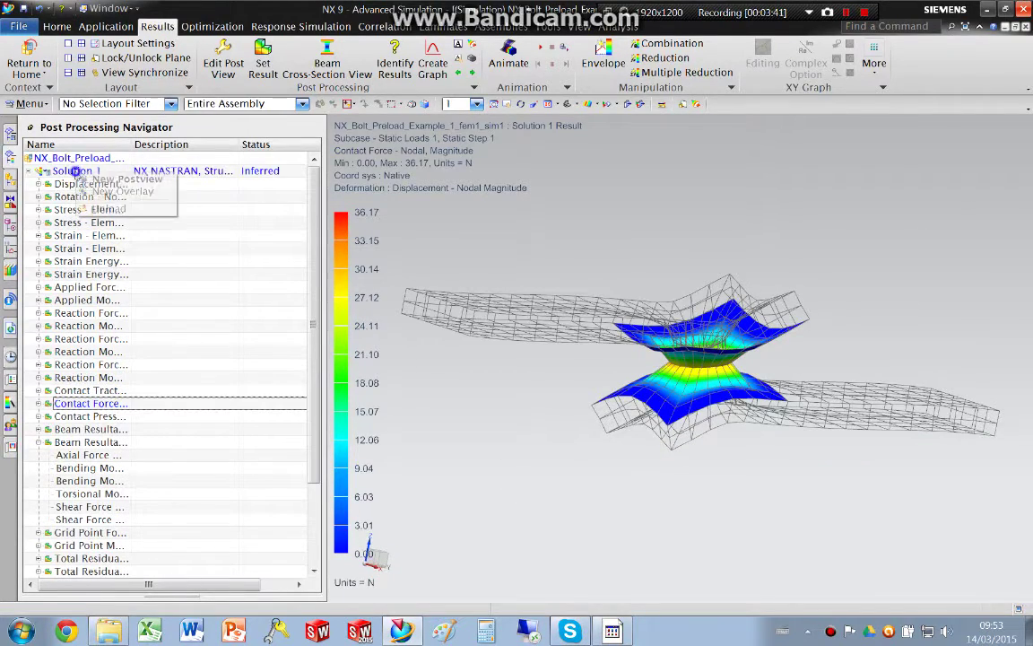
pyautogui.moveTo(533, 243); pyautogui.dragTo(583, 278, button='middle')
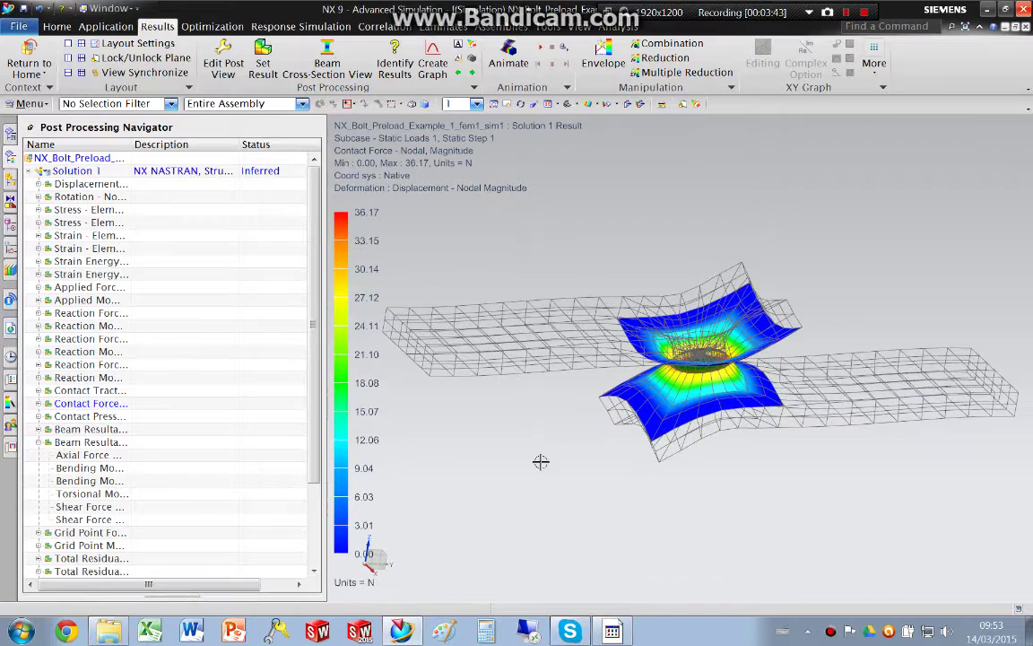
pyautogui.click(224, 58)
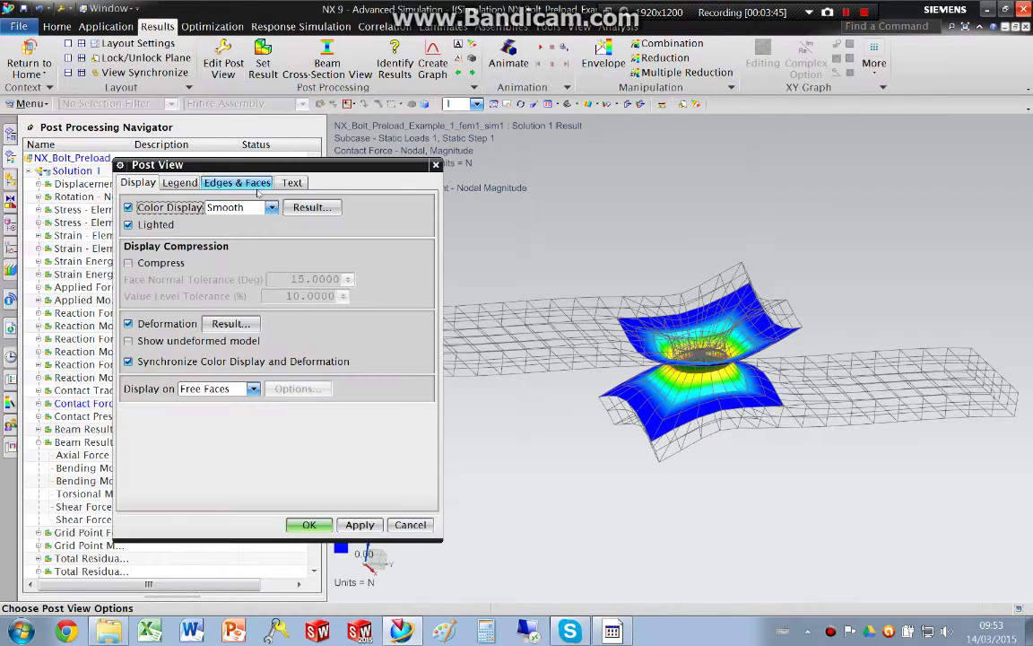
pyautogui.click(238, 324)
pyautogui.click(242, 231)
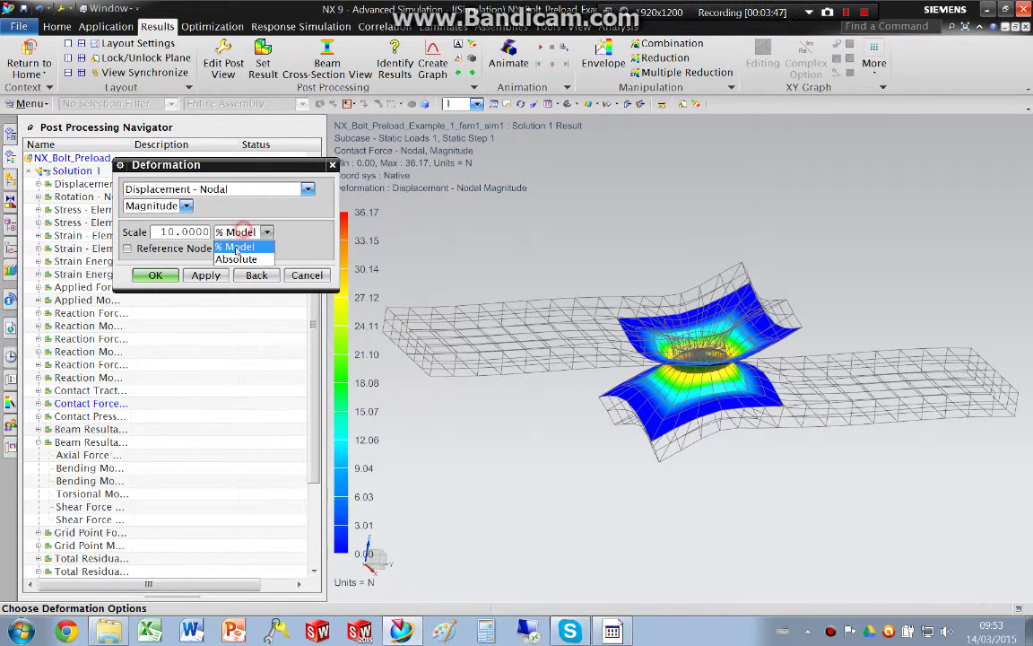
pyautogui.click(194, 236)
pyautogui.write('1')
pyautogui.press('Return')
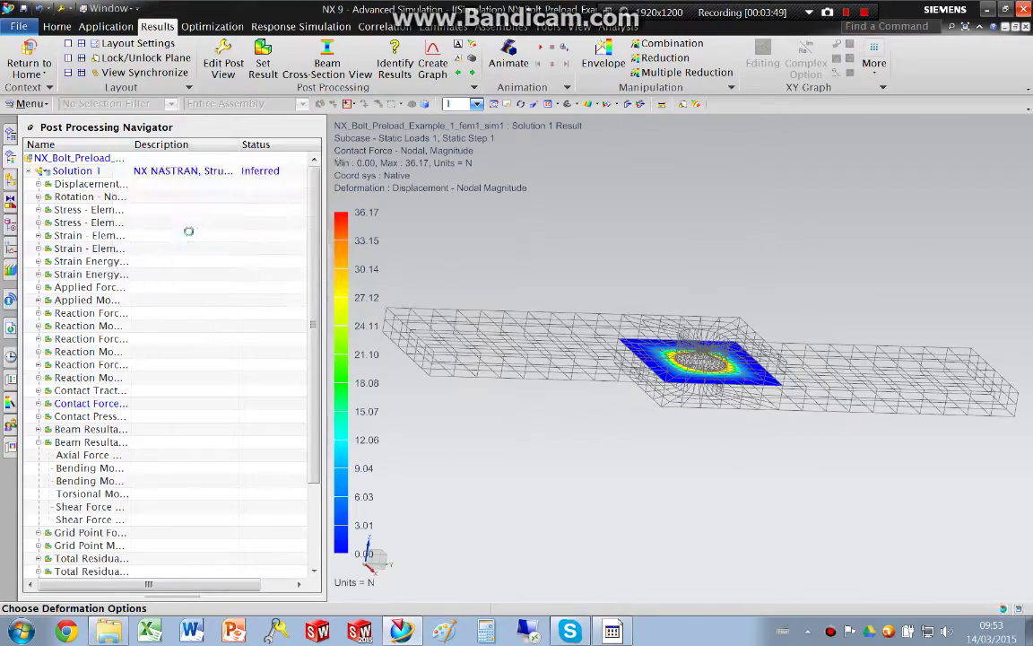
pyautogui.click(309, 524)
# Reorient the view around the contact patch and save the simulation file
pyautogui.moveTo(691, 408)
pyautogui.mouseDown(button='middle')
pyautogui.moveTo(742, 467)
pyautogui.moveTo(778, 397)
pyautogui.moveTo(686, 357)
pyautogui.mouseUp(button='middle')
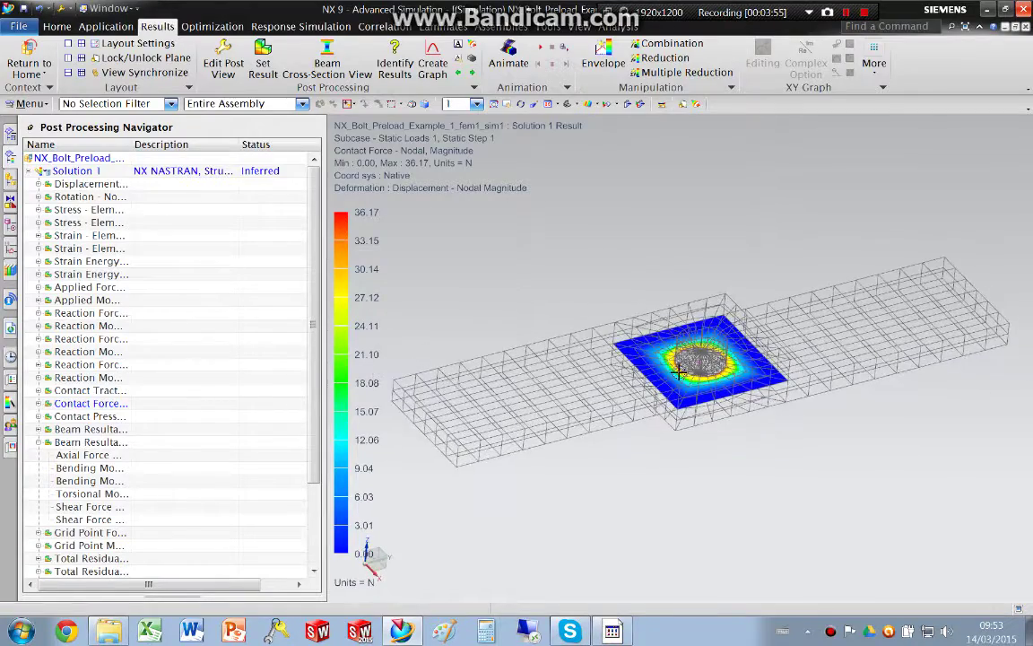
pyautogui.scroll(2, 610, 334)
pyautogui.moveTo(528, 288); pyautogui.dragTo(583, 349, button='middle')
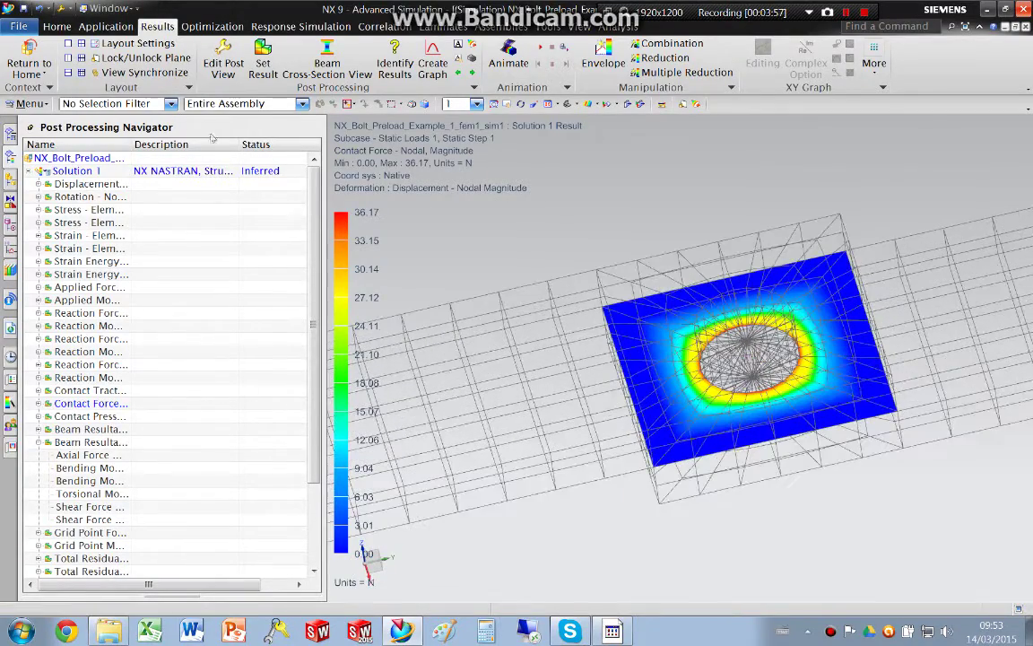
pyautogui.click(33, 9)
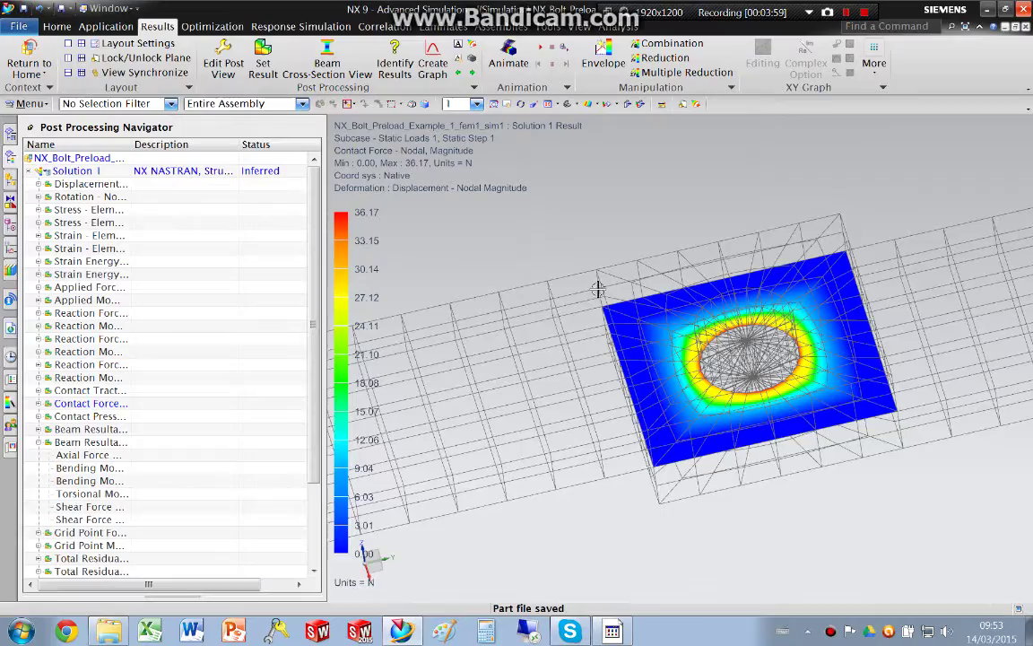
pyautogui.scroll(-3, 612, 283)
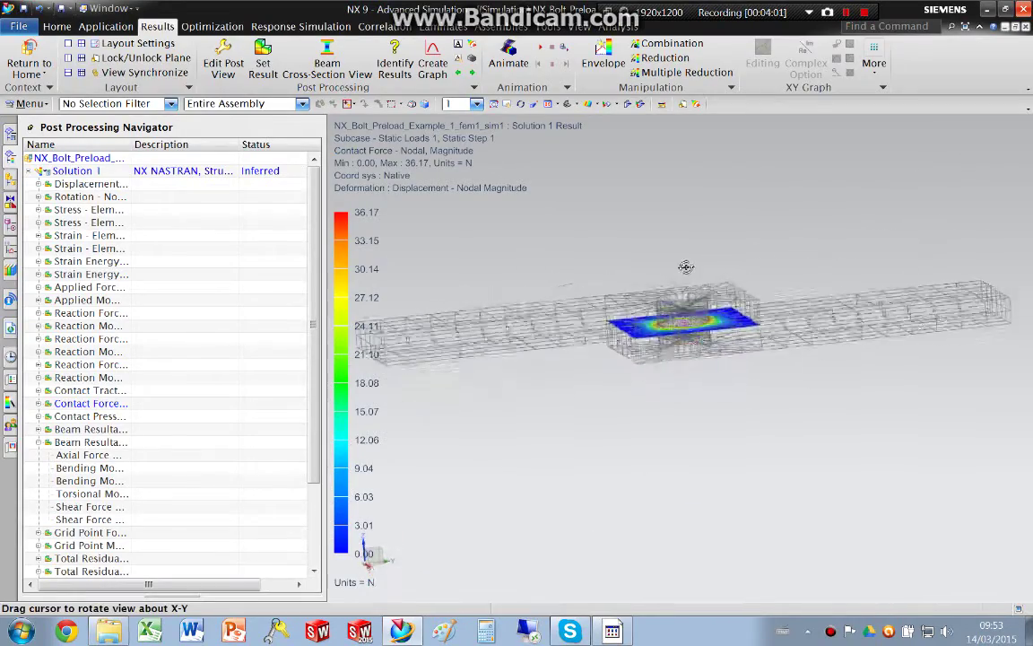
pyautogui.moveTo(628, 270)
pyautogui.mouseDown(button='middle')
pyautogui.moveTo(695, 281)
pyautogui.moveTo(675, 218)
pyautogui.mouseUp(button='middle')
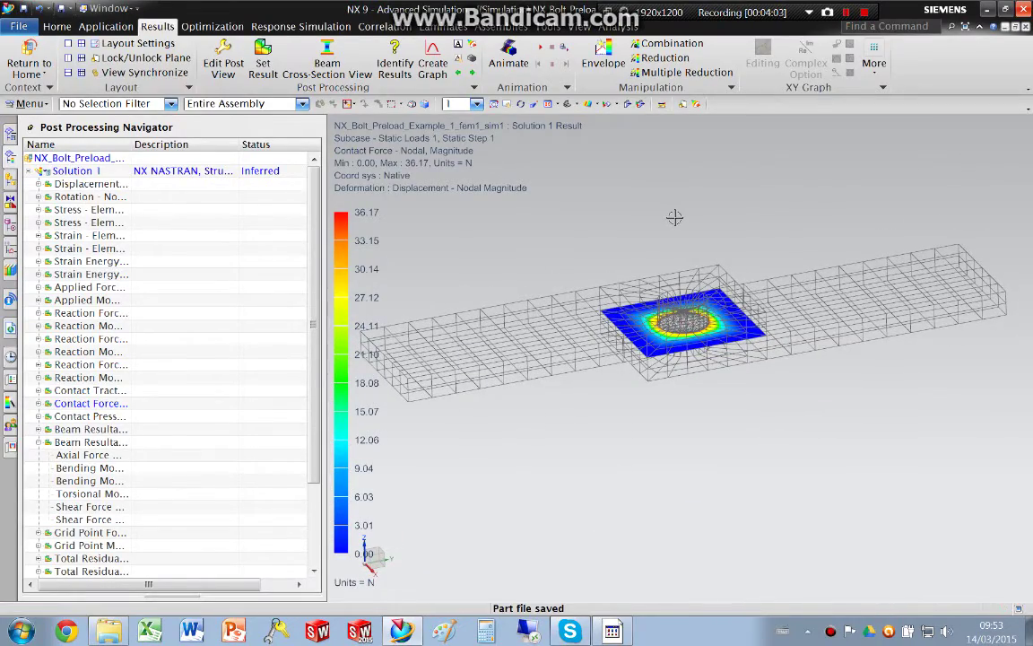